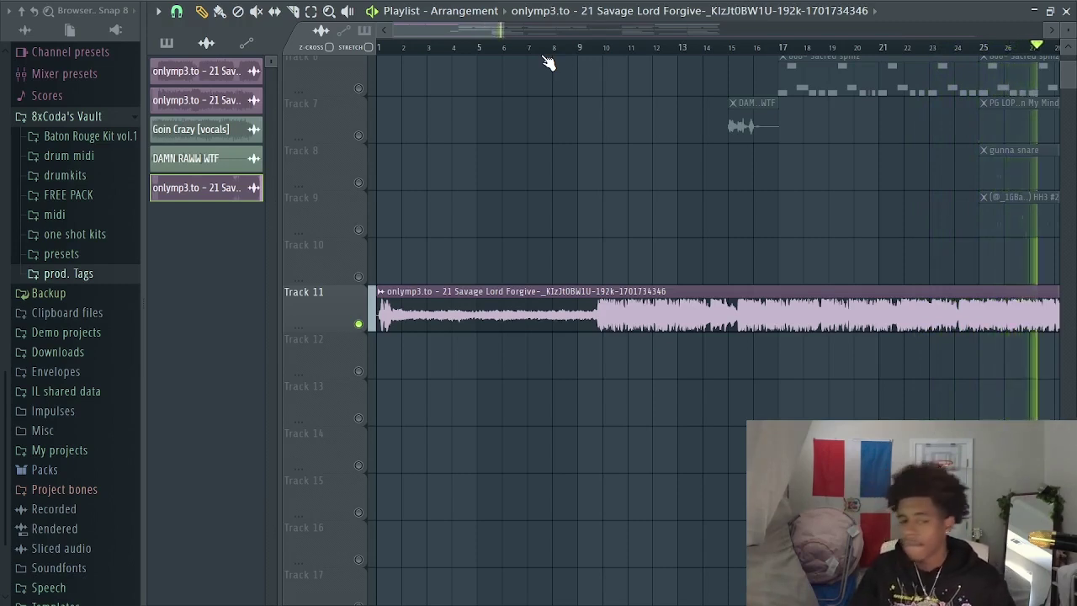
# Step: Stop playback and delete the full 21 Savage song clip from Track 11 of the playlist
pyautogui.press('space')
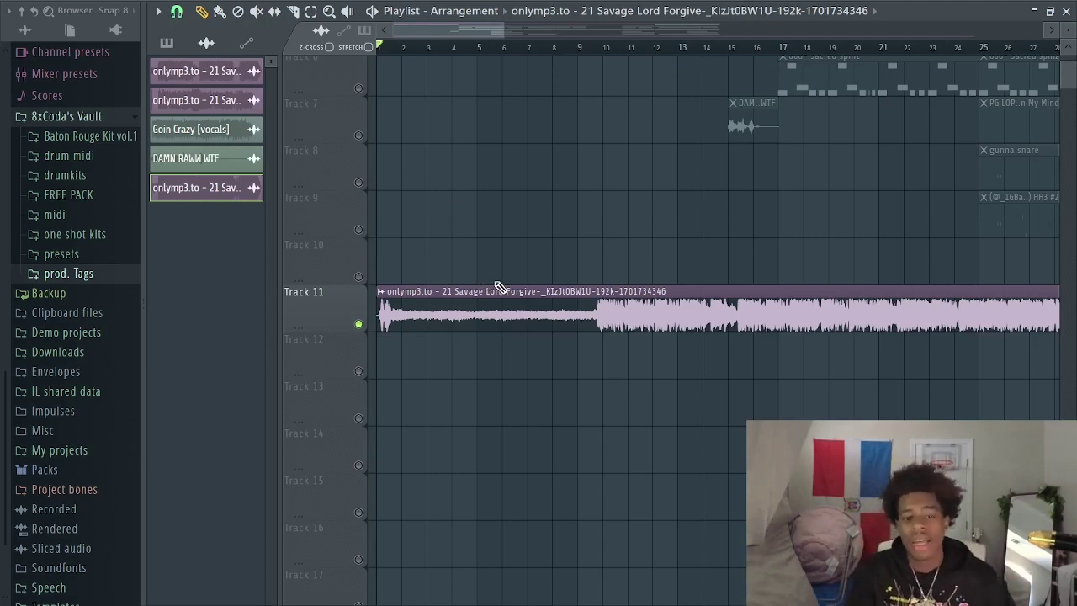
pyautogui.scroll(3, 420, 53)
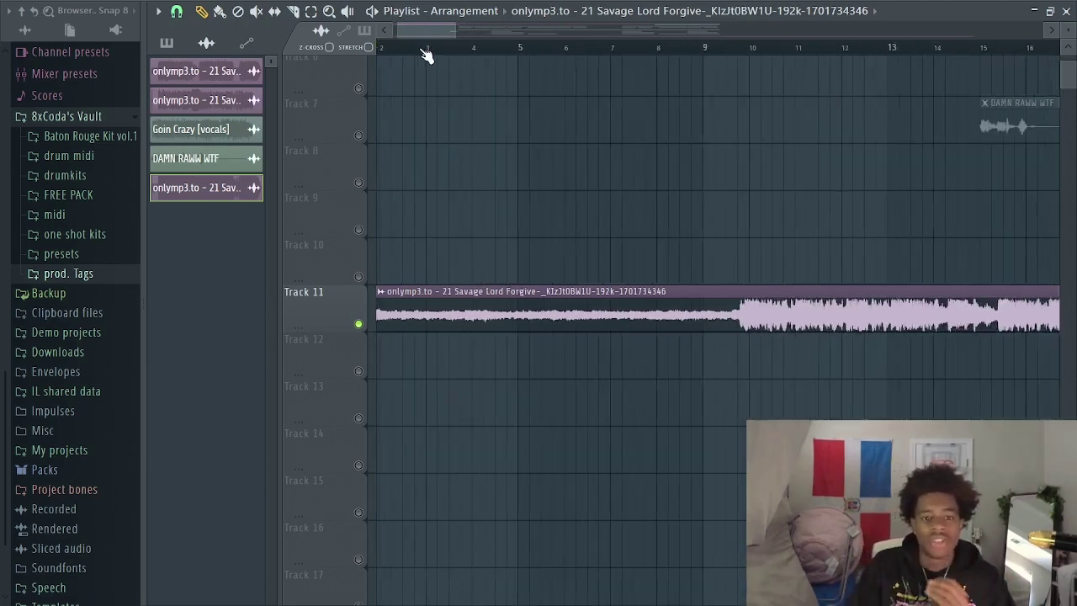
pyautogui.scroll(-4, 446, 53)
pyautogui.scroll(5, 458, 118)
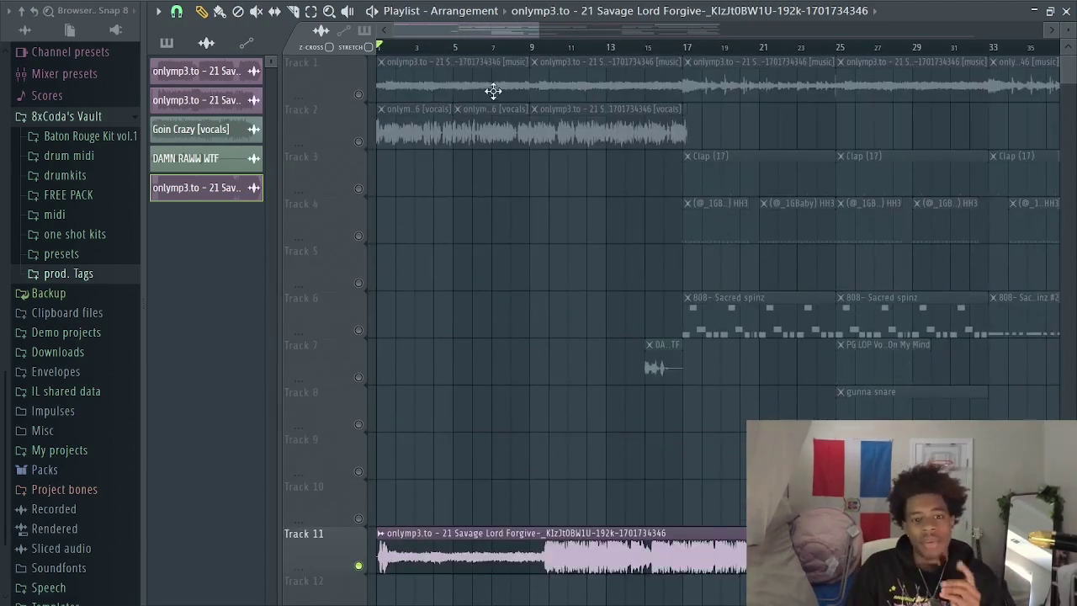
pyautogui.scroll(-4, 483, 248)
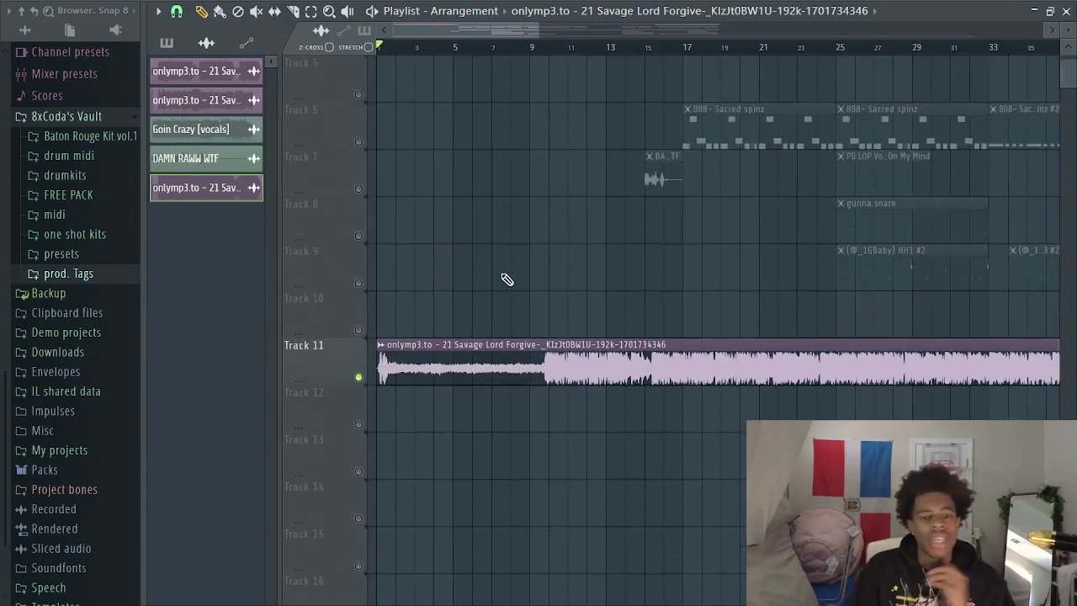
pyautogui.rightClick(433, 380)
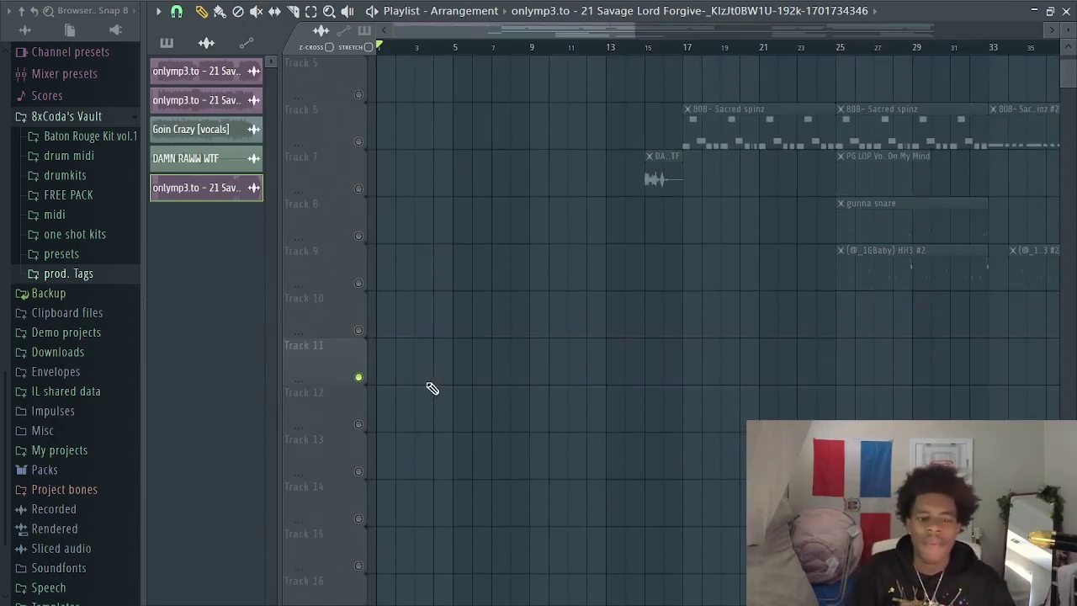
# Step: Solo Track 1 and play its music stem from the start of the arrangement
pyautogui.scroll(4, 534, 375)
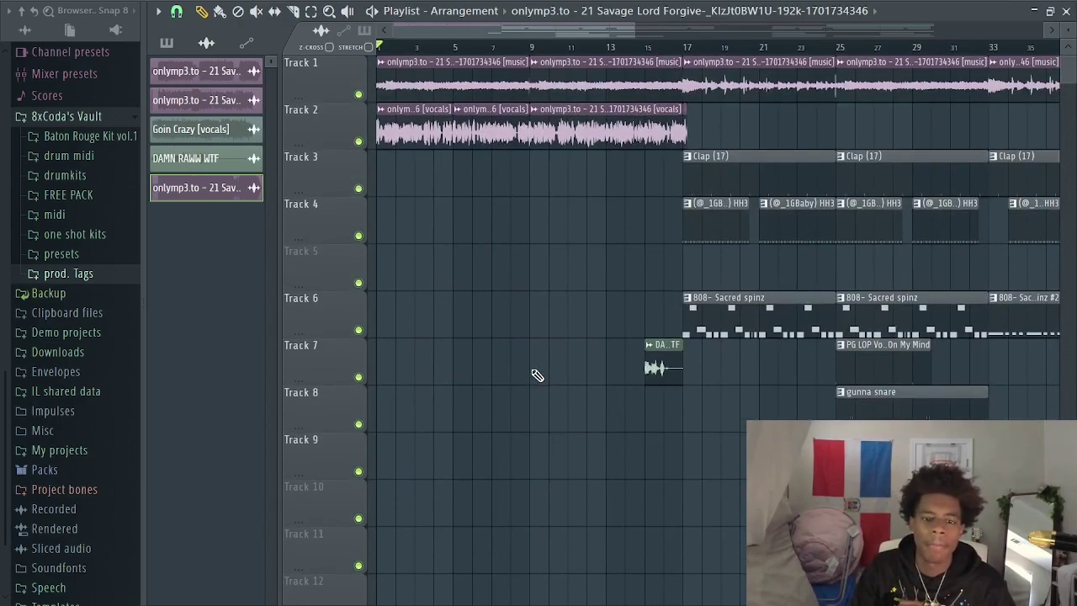
pyautogui.rightClick(360, 96)
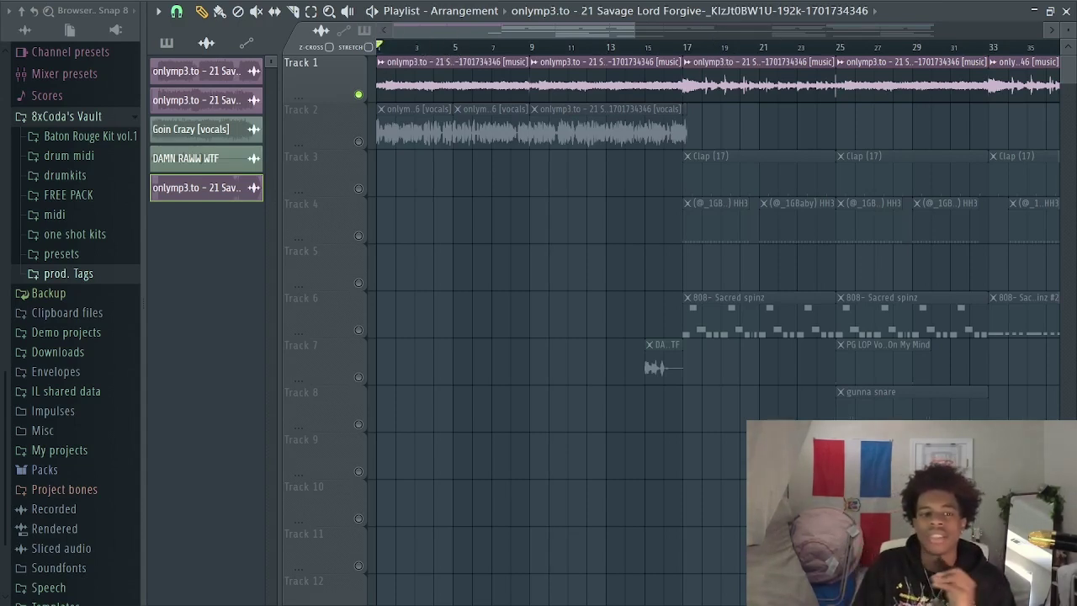
pyautogui.press('space')
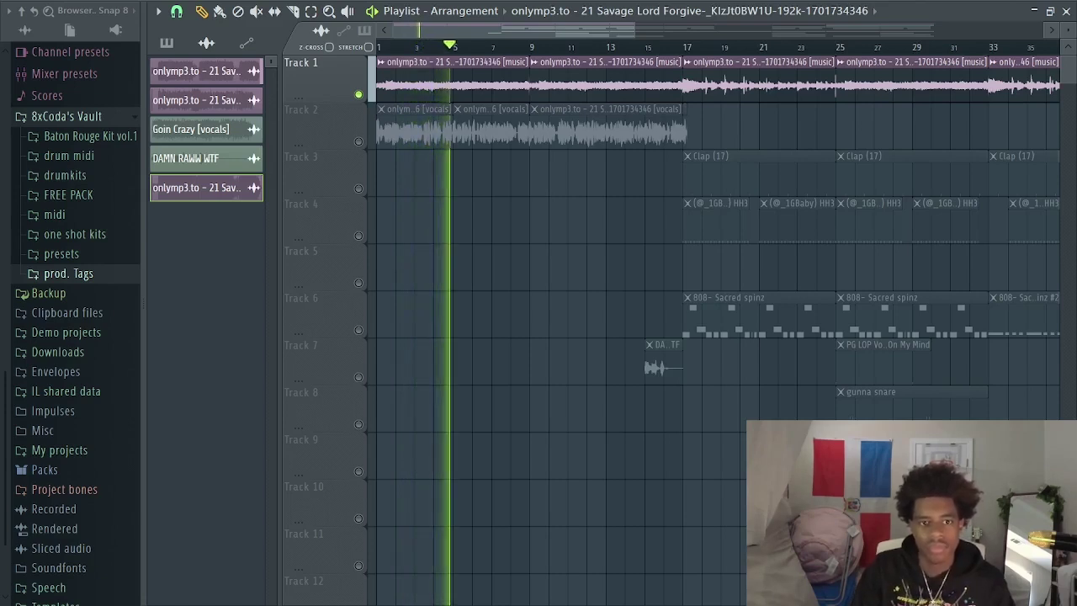
pyautogui.press('space')
# Step: Play the soloed music stem from bar 17, and return the playhead to the start after stopping
pyautogui.click(688, 51)
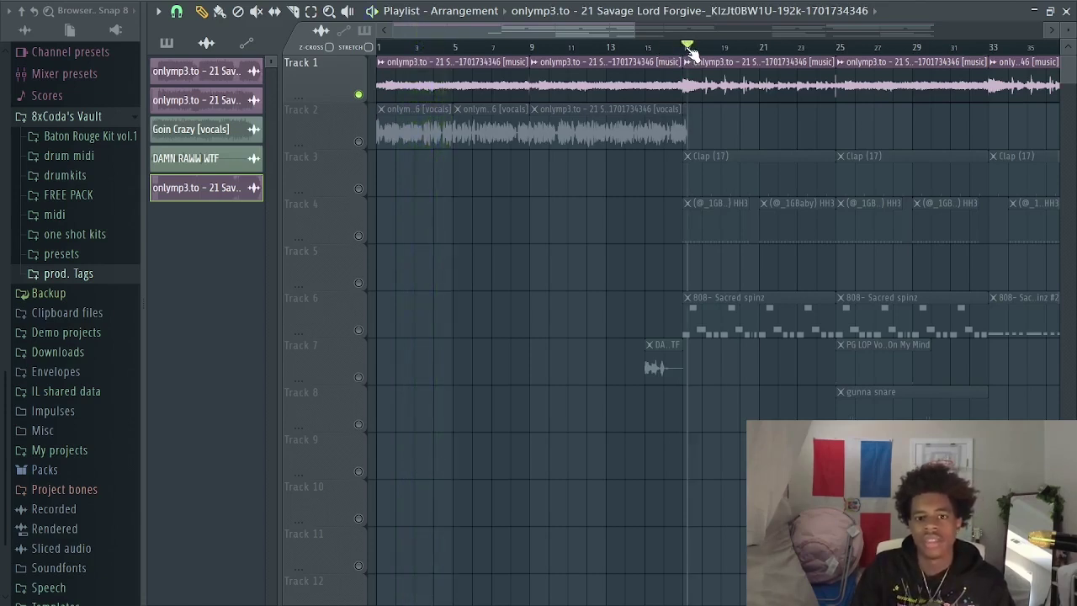
pyautogui.moveTo(688, 49); pyautogui.dragTo(685, 48)
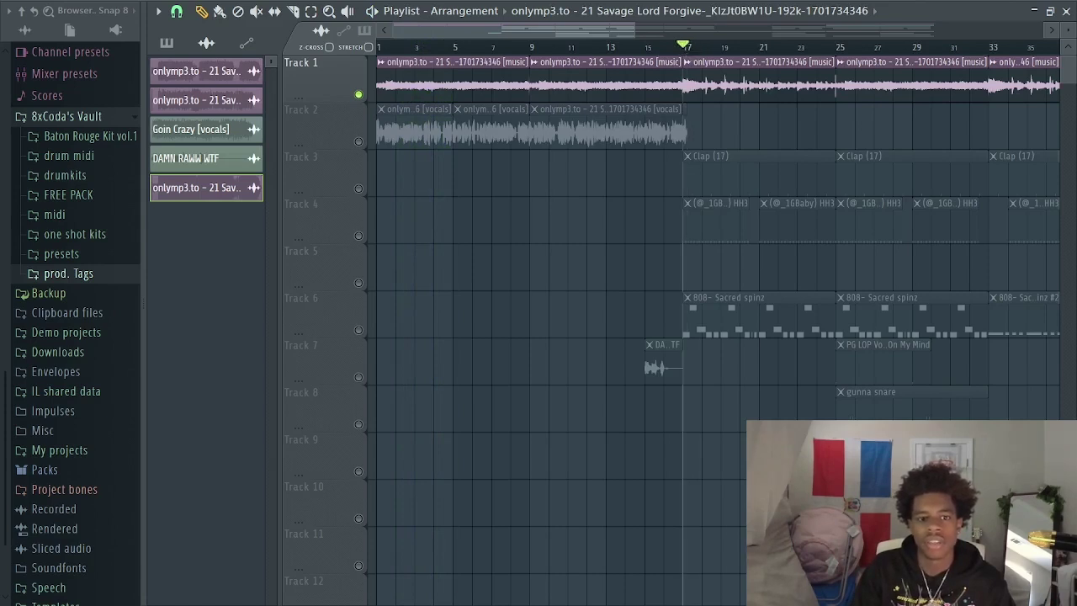
pyautogui.press('space')
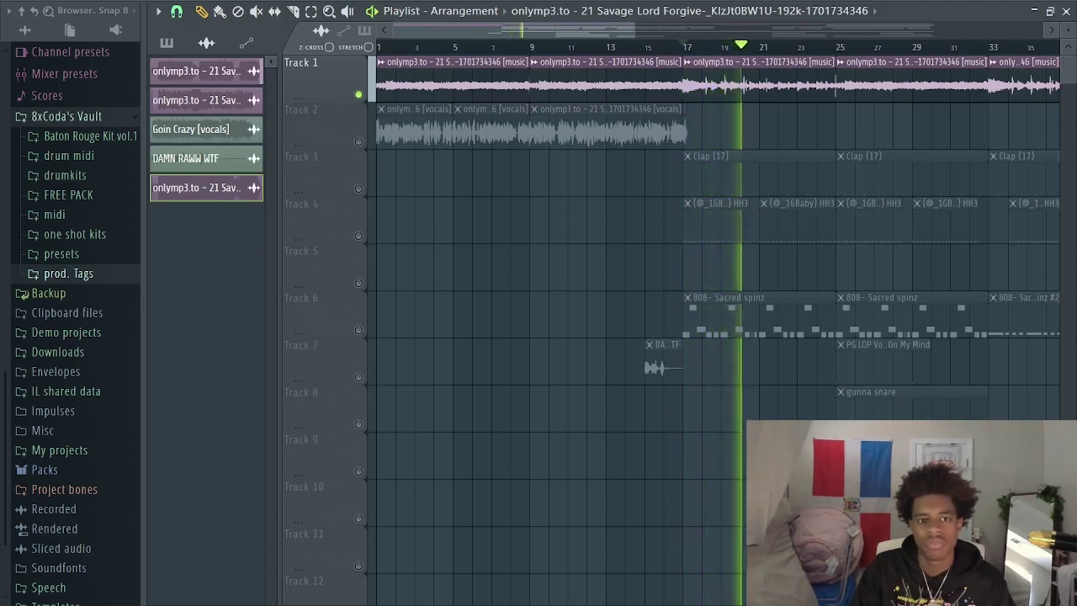
pyautogui.press('space')
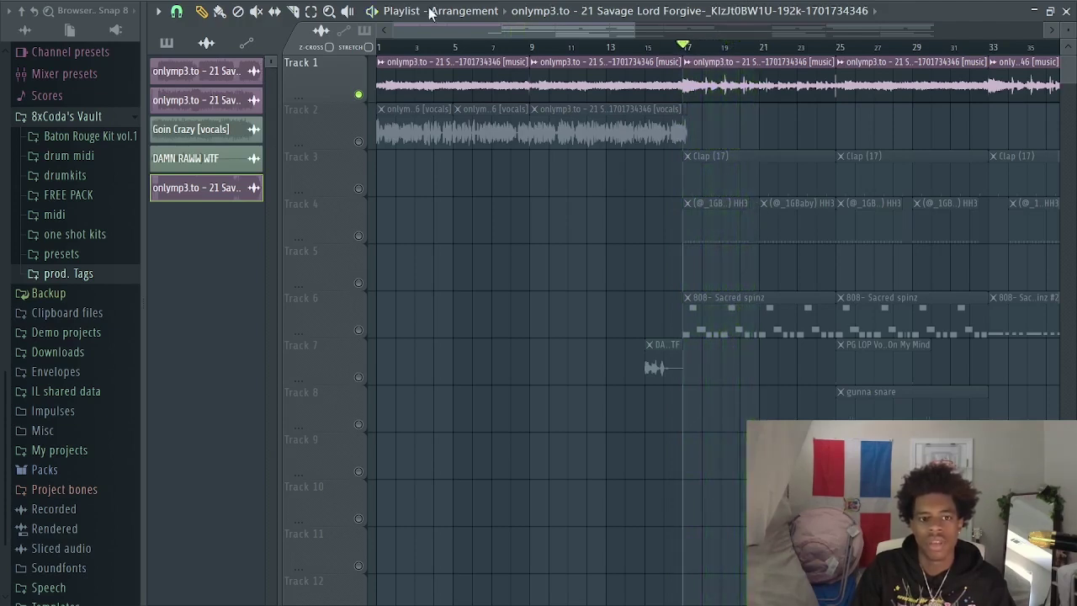
pyautogui.click(409, 2)
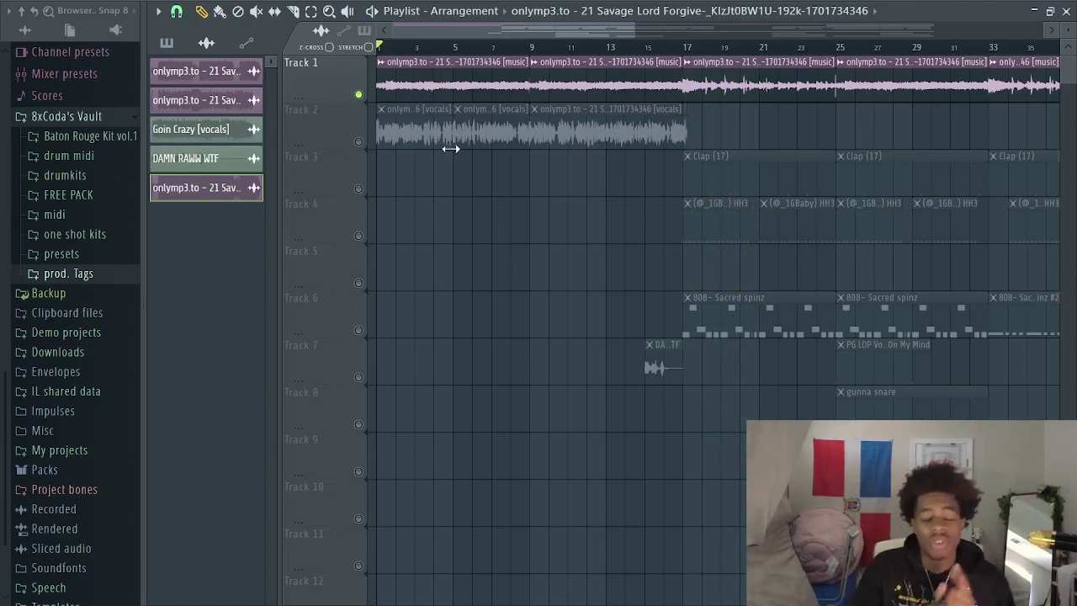
# Step: Examine the music clip's time-stretching settings and the available stretch modes, leaving the mode at Stretch
pyautogui.doubleClick(466, 92)
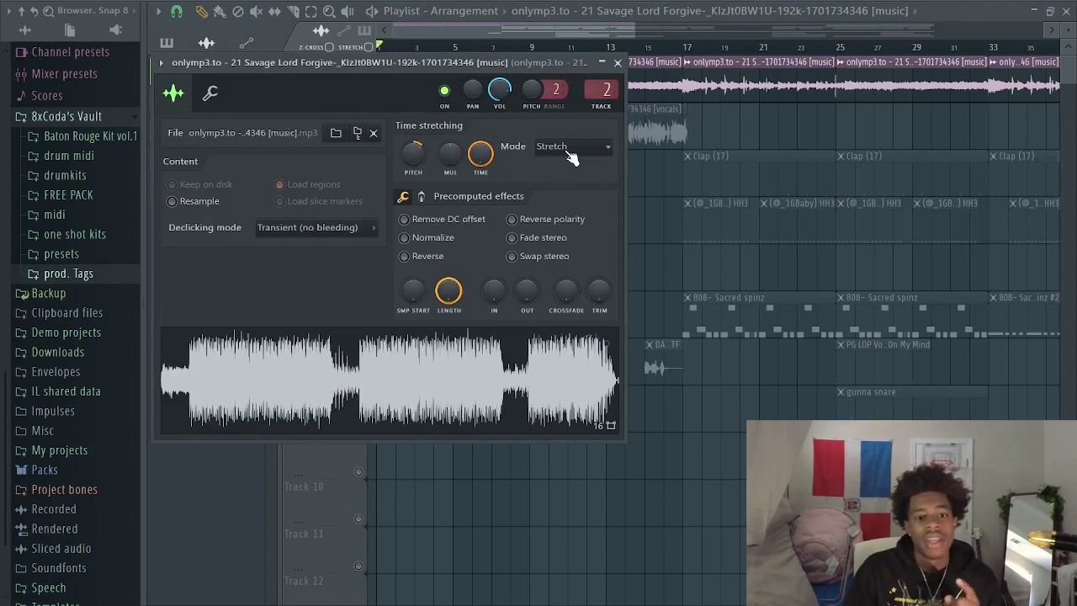
pyautogui.click(571, 148)
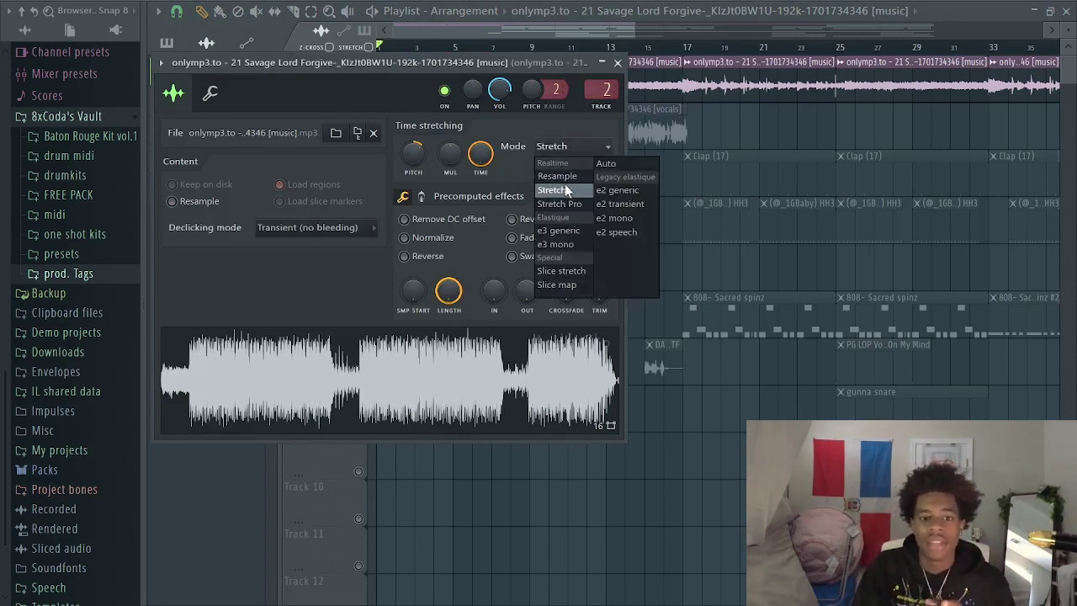
pyautogui.click(617, 64)
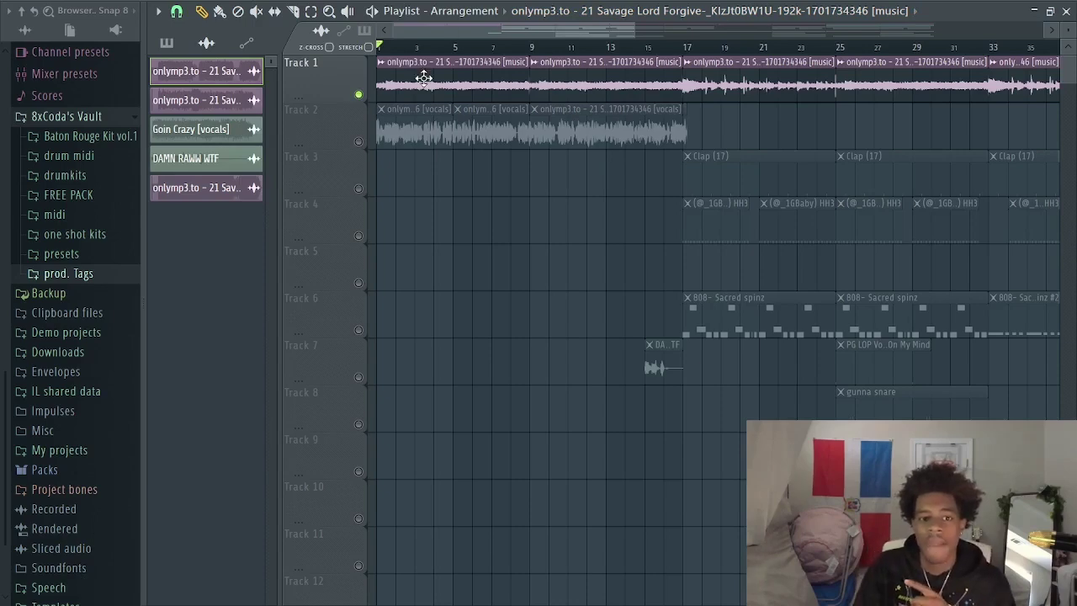
pyautogui.doubleClick(450, 91)
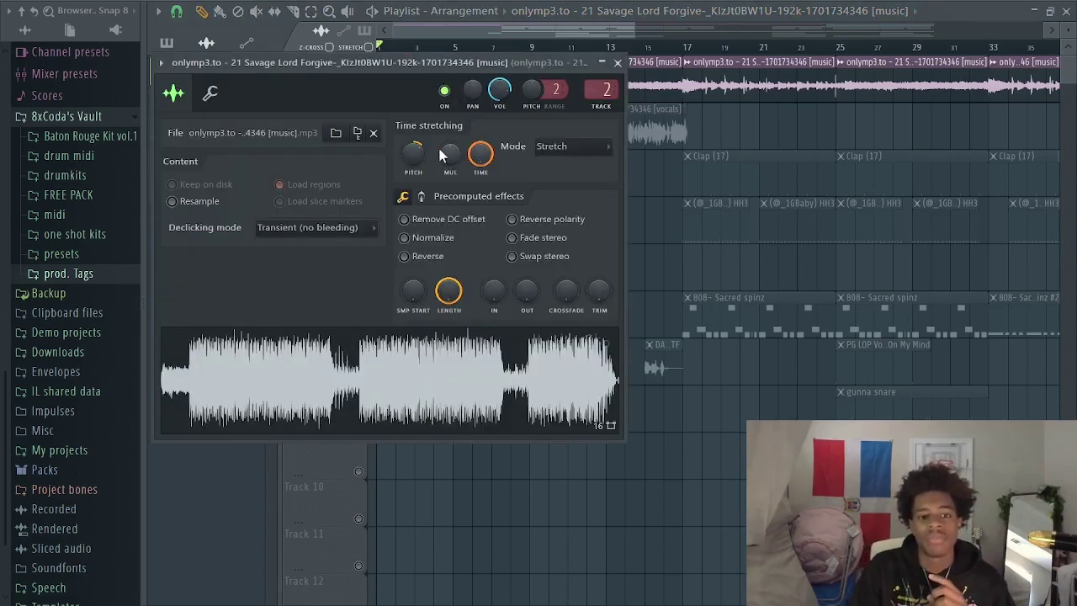
pyautogui.click(617, 64)
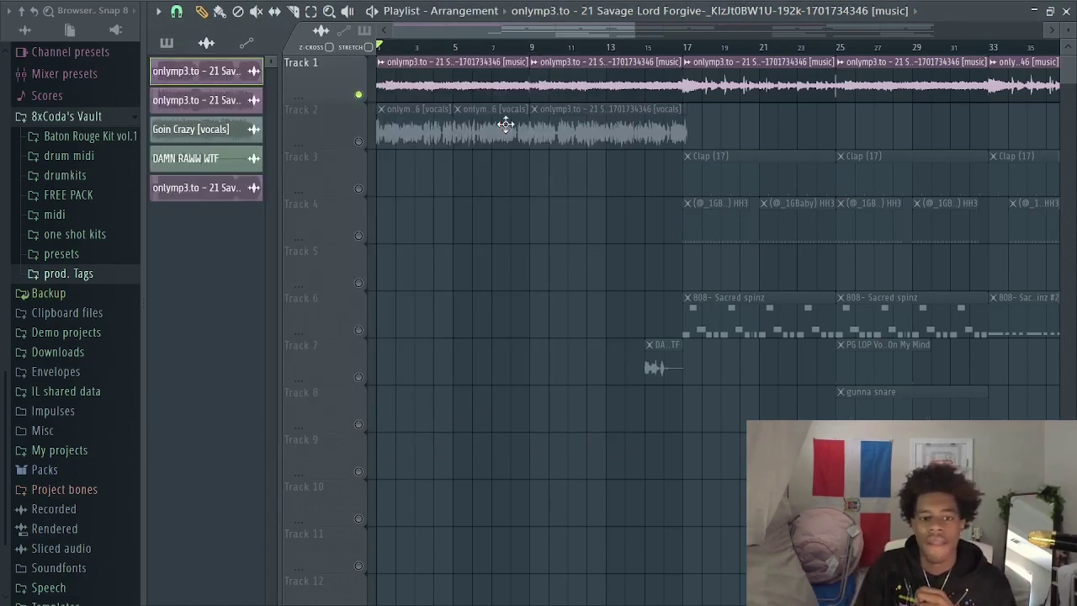
# Step: Unmute Track 2, mute Track 1, and play the vocal stem on its own from the start
pyautogui.click(359, 141)
pyautogui.click(358, 94)
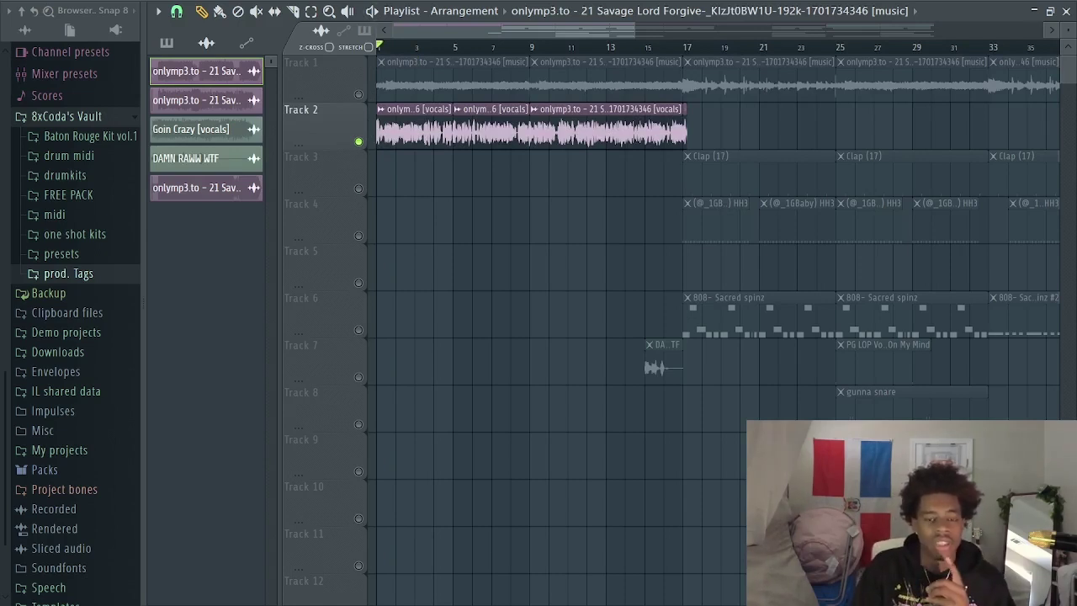
pyautogui.press('space')
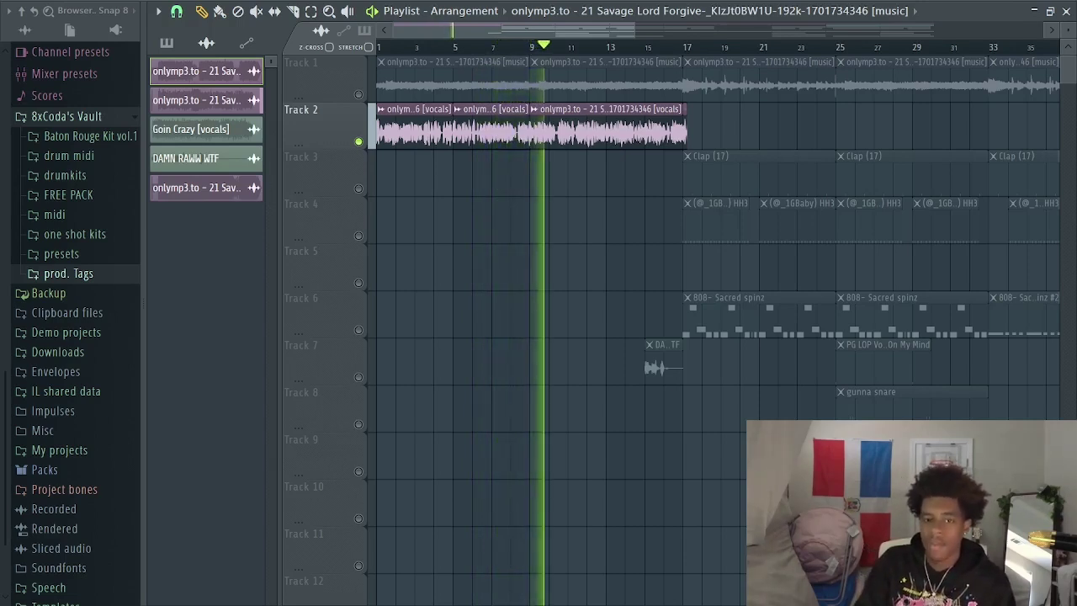
pyautogui.press('space')
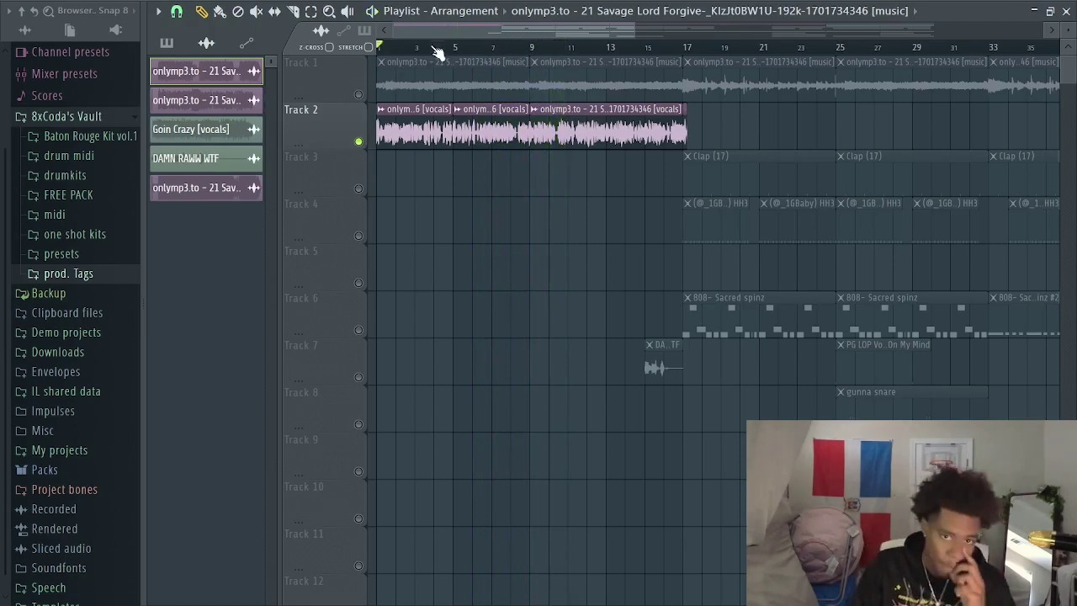
# Step: Unmute Track 1 and play the music and vocal stems together from the start
pyautogui.click(360, 94)
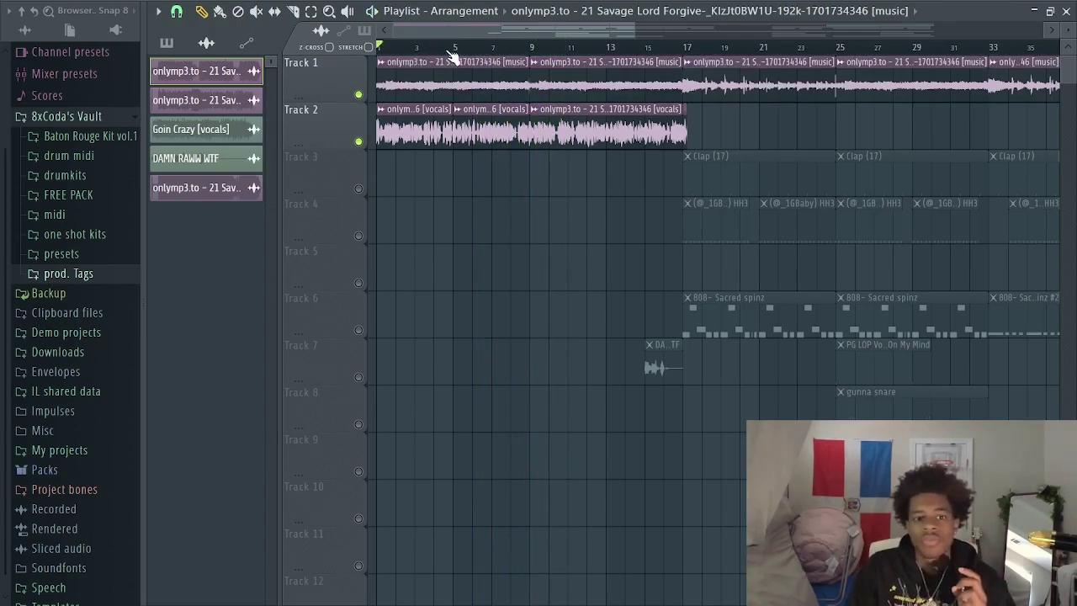
pyautogui.scroll(-3, 453, 52)
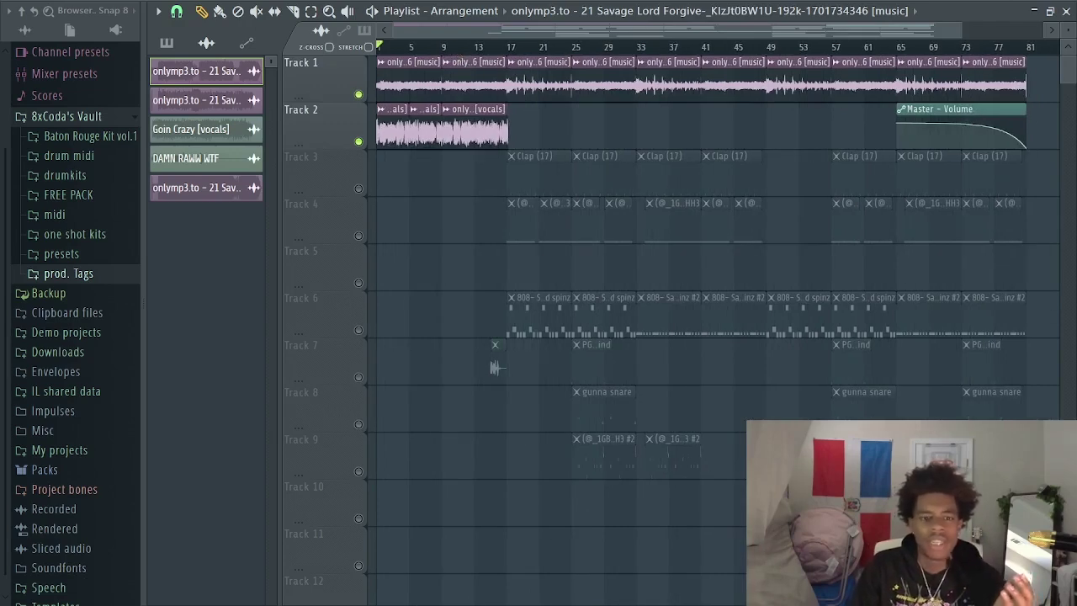
pyautogui.press('space')
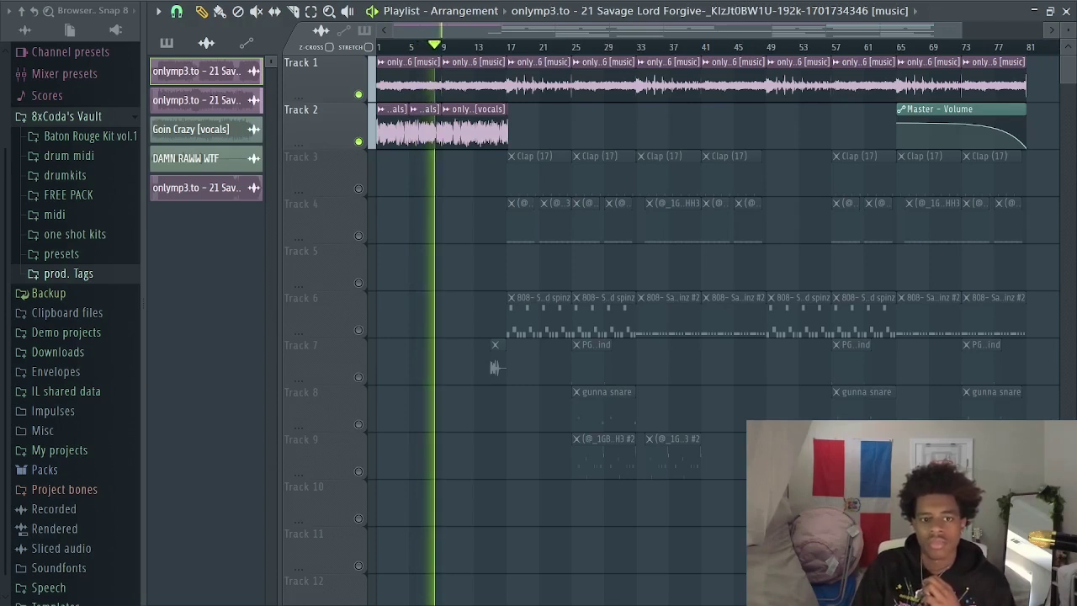
pyautogui.press('space')
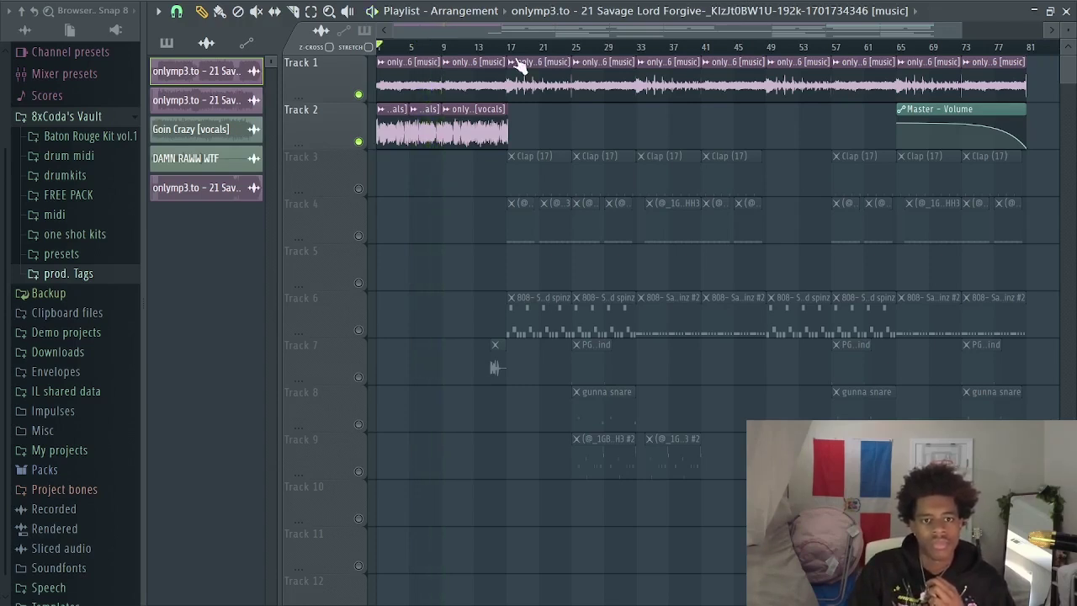
# Step: Play the arrangement from bar 17, where the vocal clips on Track 2 end
pyautogui.click(511, 48)
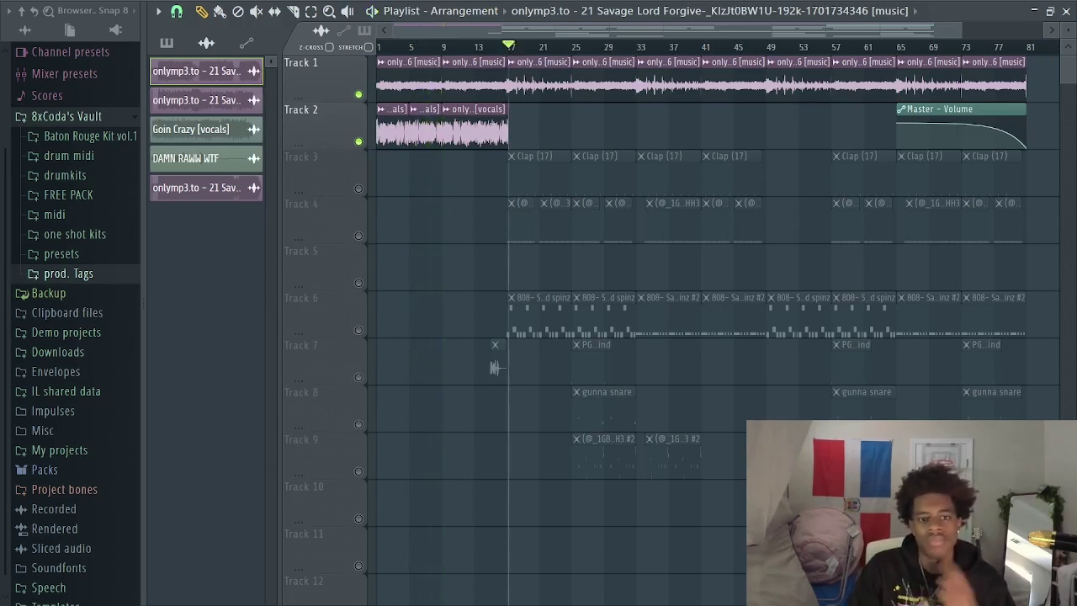
pyautogui.press('space')
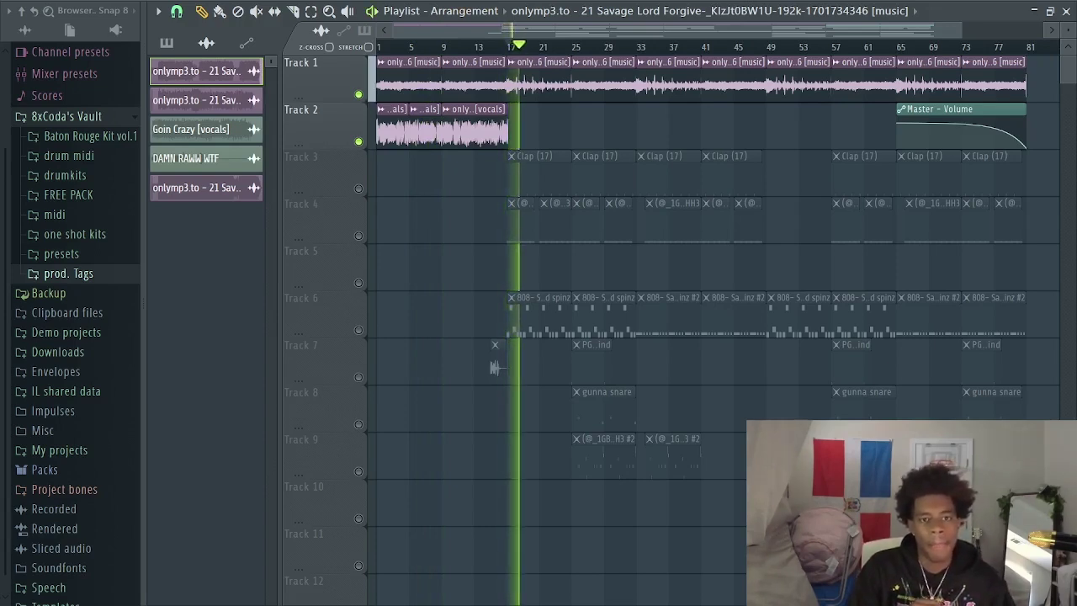
pyautogui.press('space')
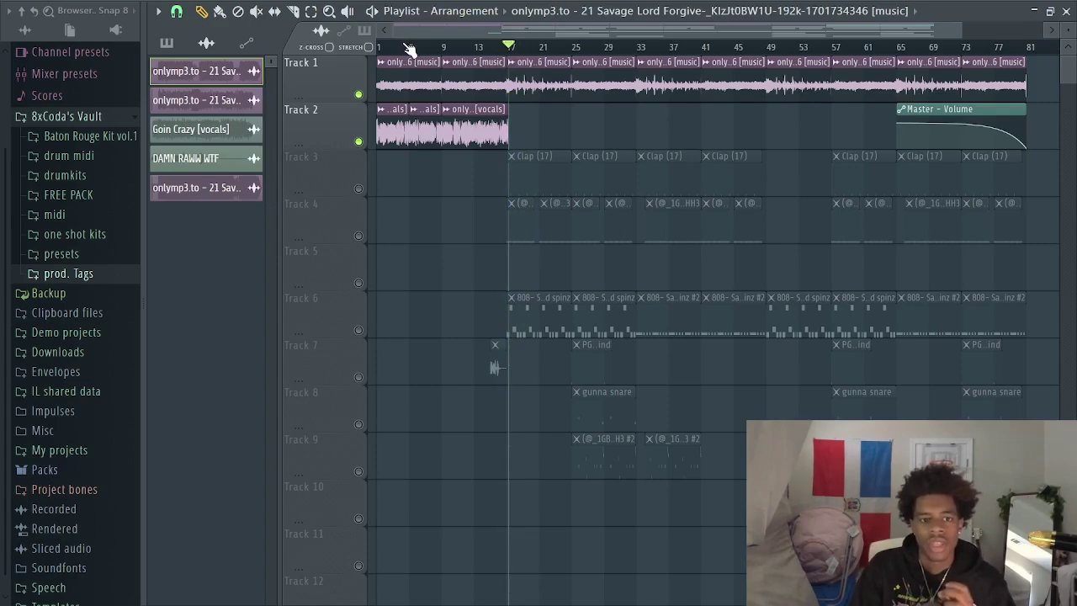
# Step: Examine the channel settings of the vocal clips on Track 2, including pitch and time stretching
pyautogui.scroll(5, 409, 49)
pyautogui.click(399, 130)
pyautogui.doubleClick(399, 130)
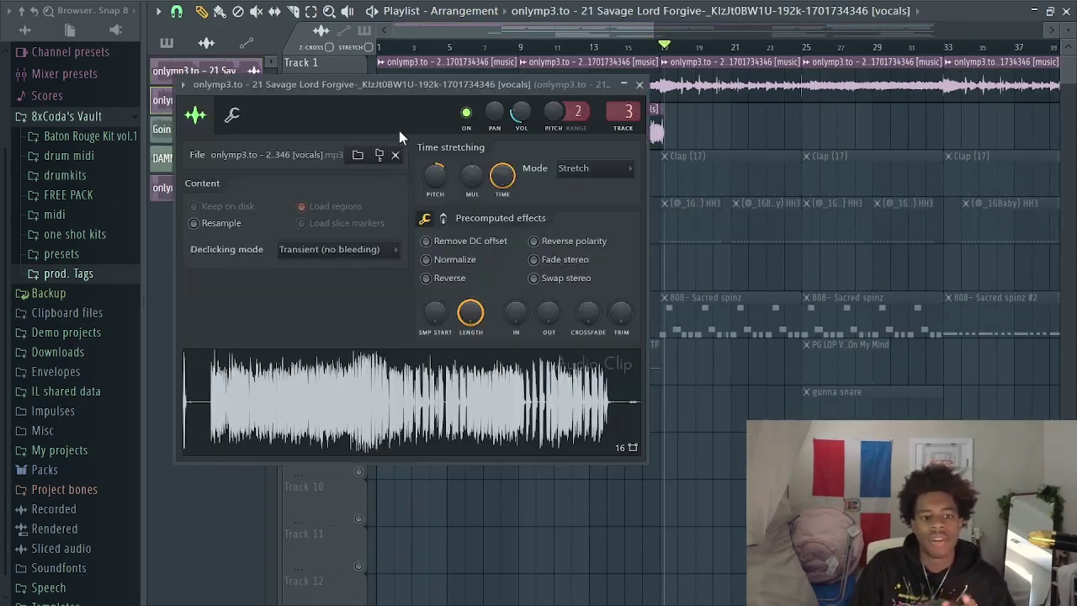
pyautogui.click(640, 84)
pyautogui.doubleClick(483, 127)
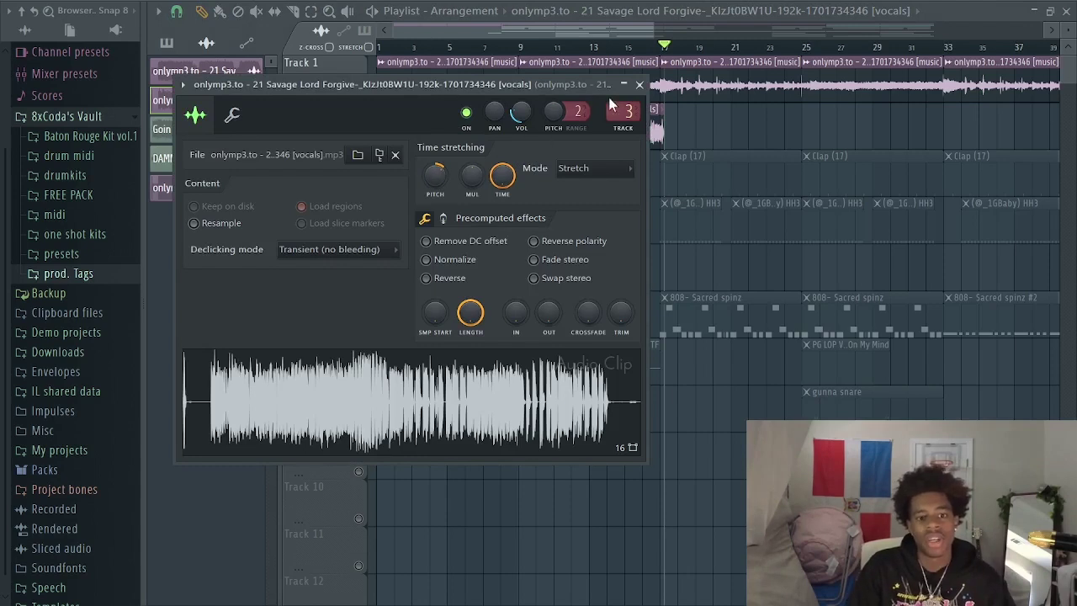
pyautogui.click(640, 85)
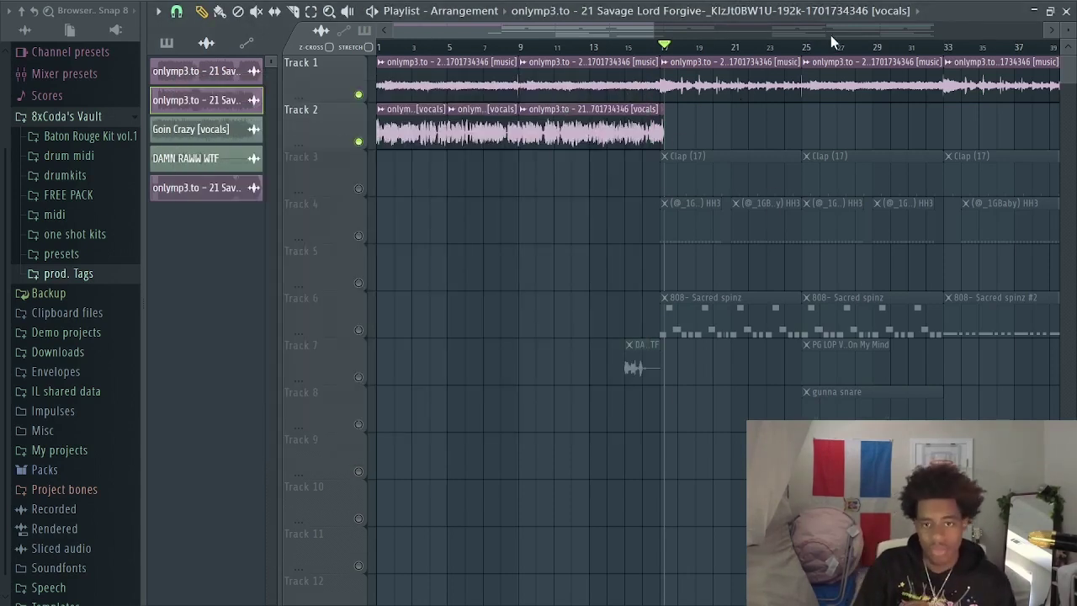
# Step: Open the mixer and examine the effect slots and routing of the music, vocals and Insert 4 tracks
pyautogui.press('F9')
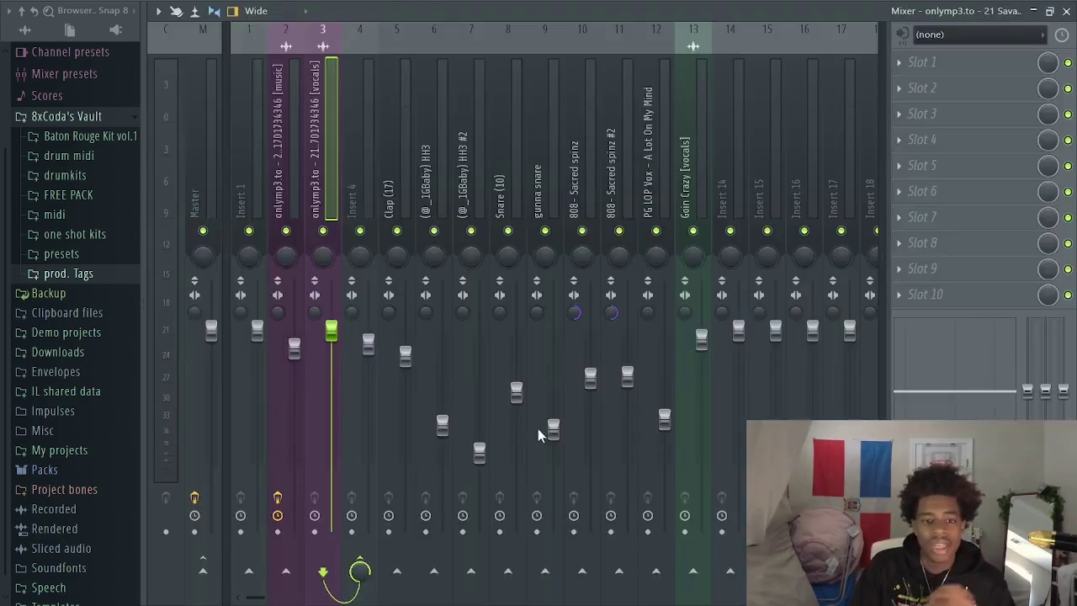
pyautogui.click(283, 174)
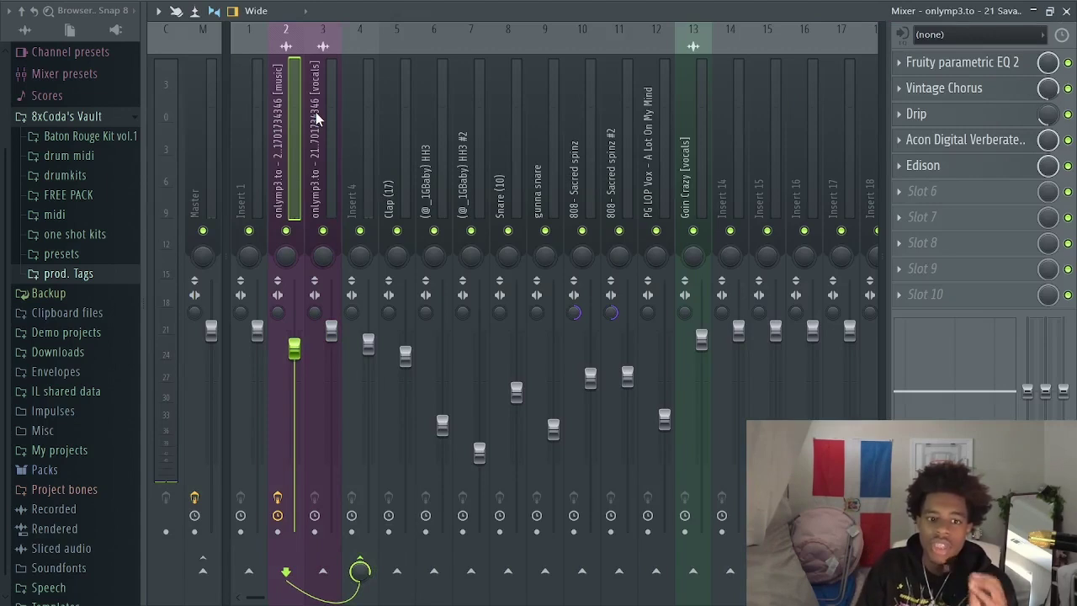
pyautogui.click(356, 174)
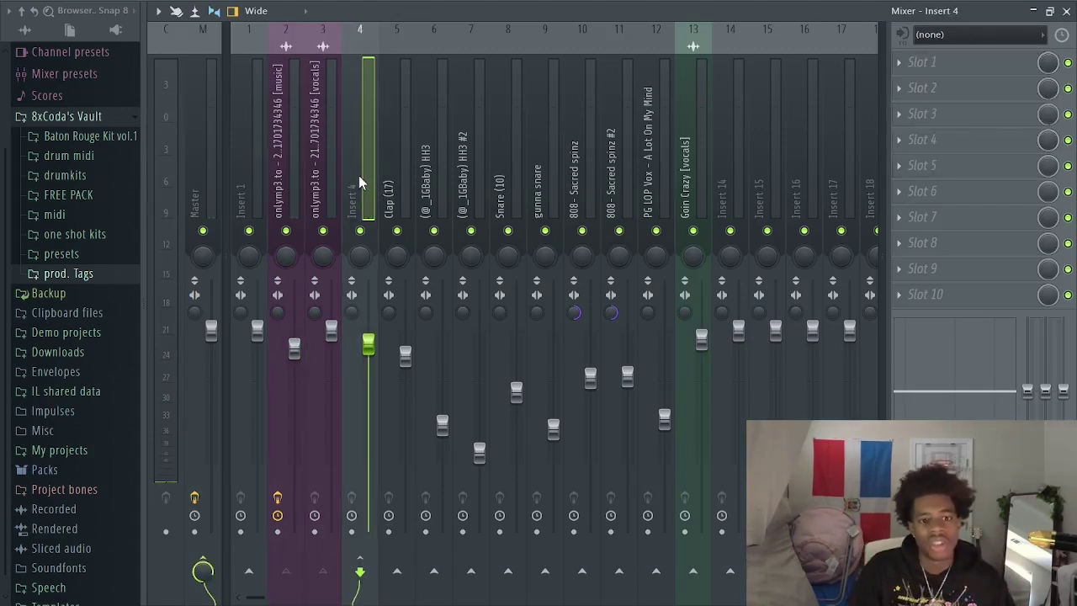
pyautogui.click(328, 161)
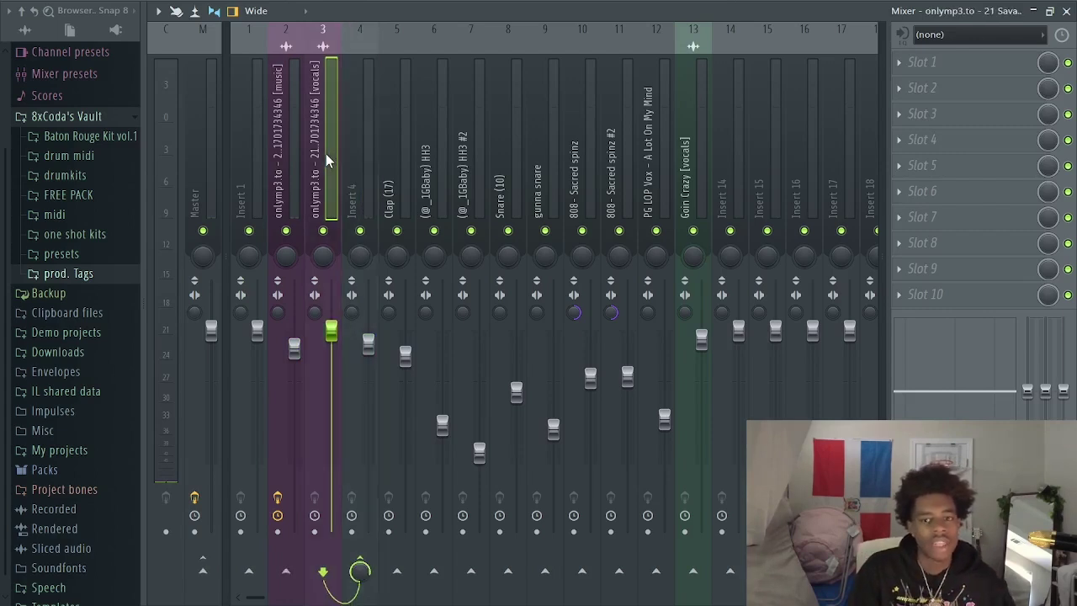
# Step: Examine the music track's mixer effects: Fruity parametric EQ 2, Vintage Chorus, Drip, Acon Digital Verberate and Edison
pyautogui.click(286, 142)
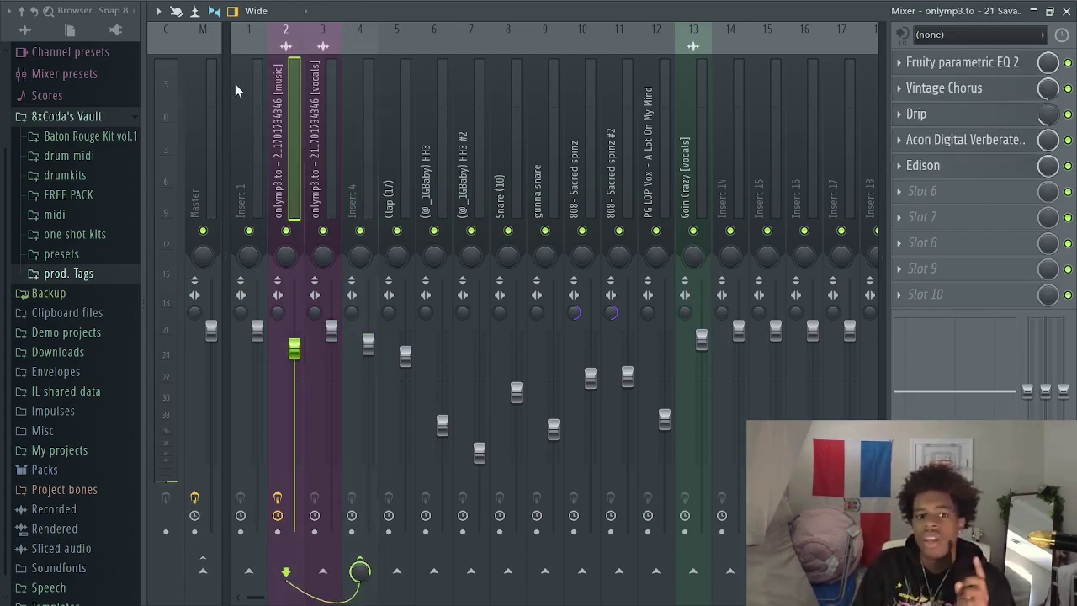
pyautogui.click(917, 69)
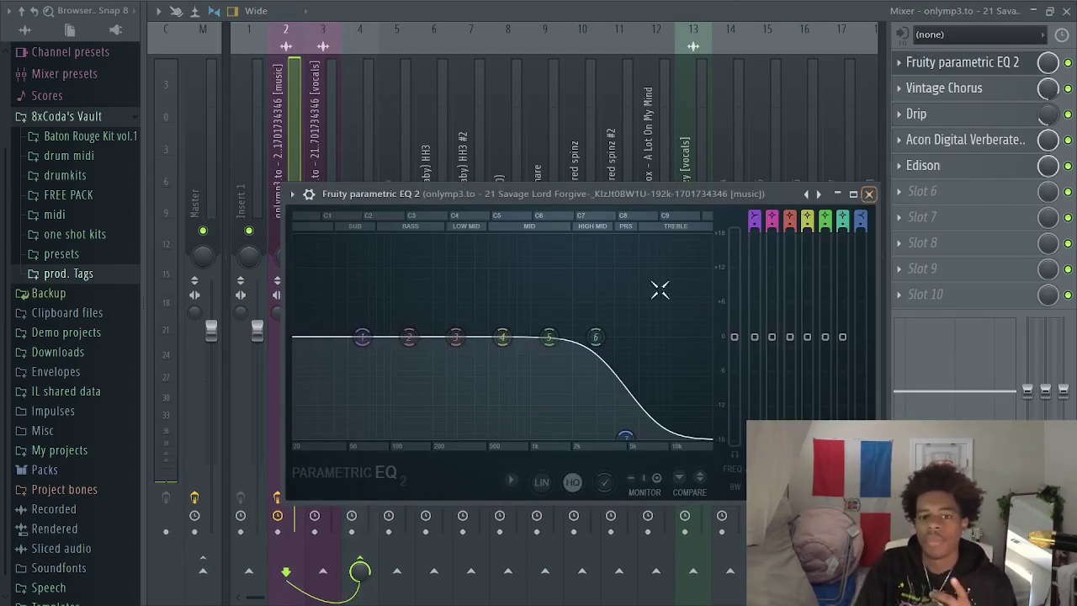
pyautogui.click(869, 194)
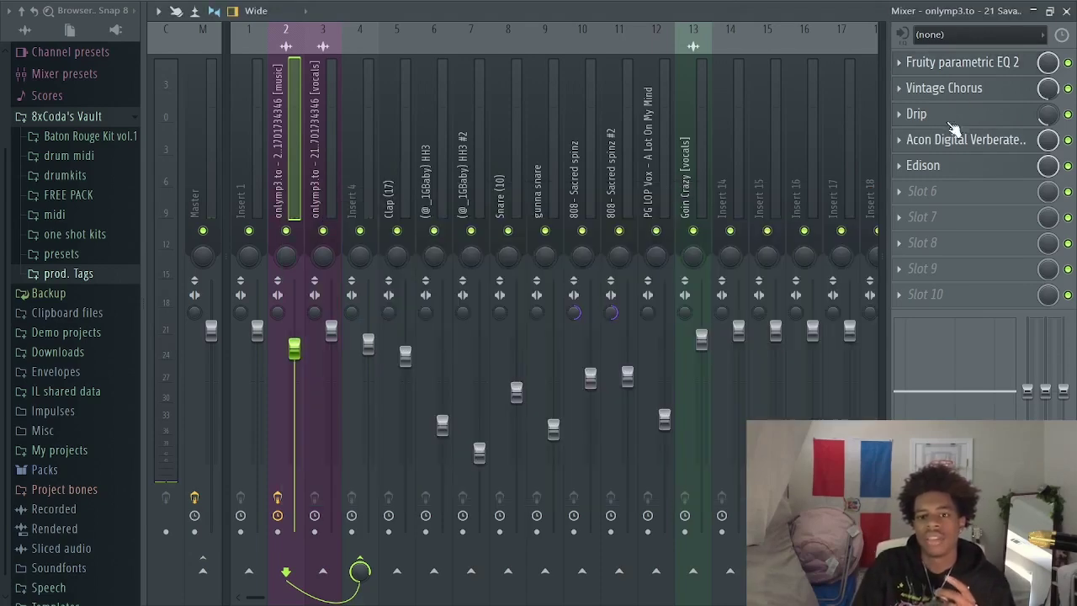
pyautogui.click(949, 88)
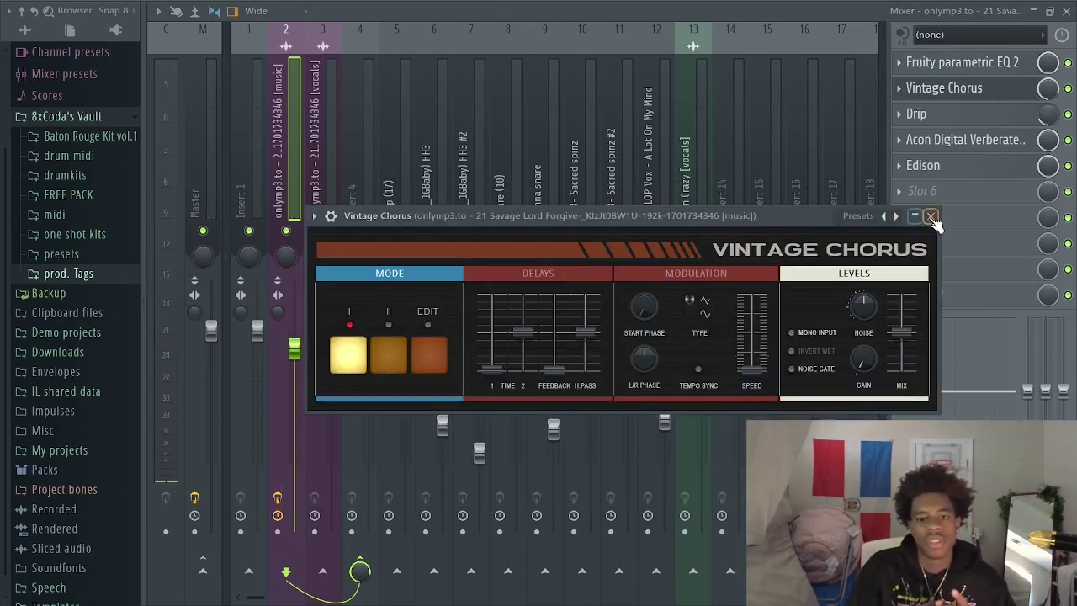
pyautogui.click(930, 217)
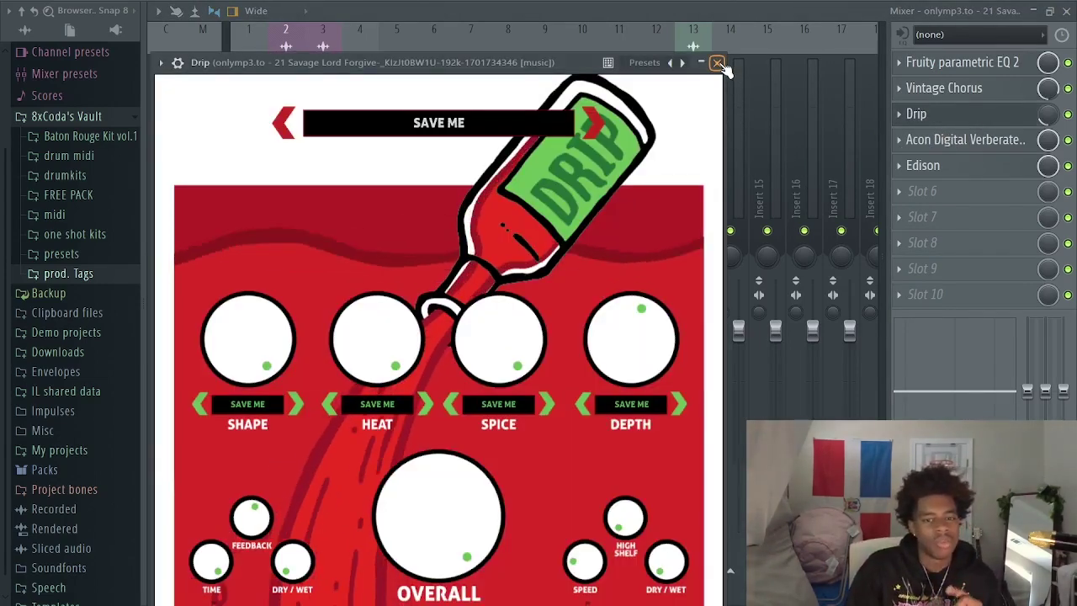
pyautogui.click(718, 64)
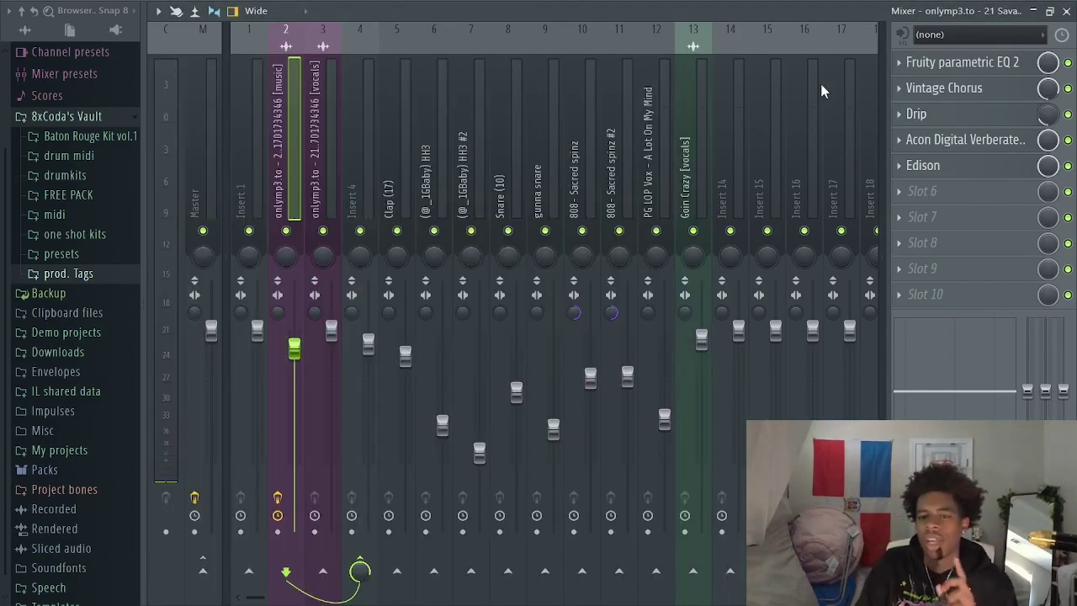
pyautogui.click(967, 139)
pyautogui.click(599, 89)
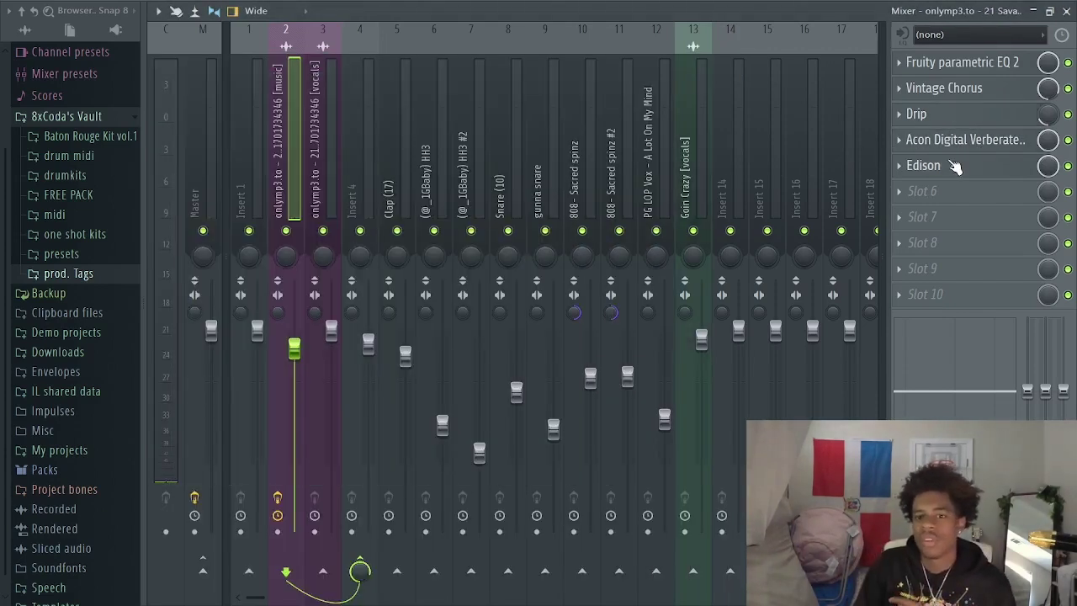
pyautogui.click(950, 165)
pyautogui.click(818, 107)
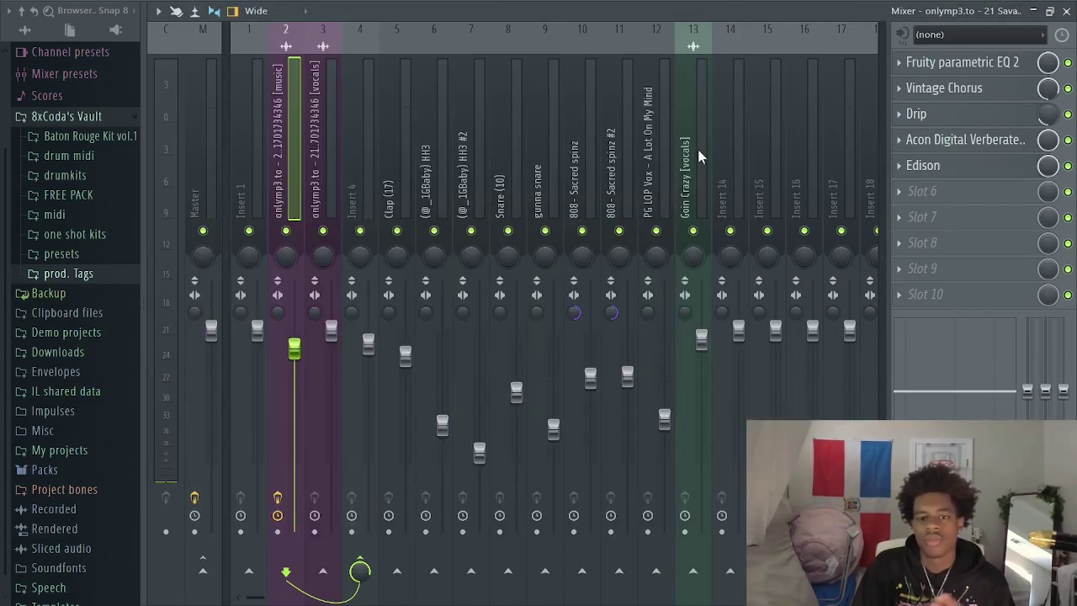
pyautogui.click(1066, 11)
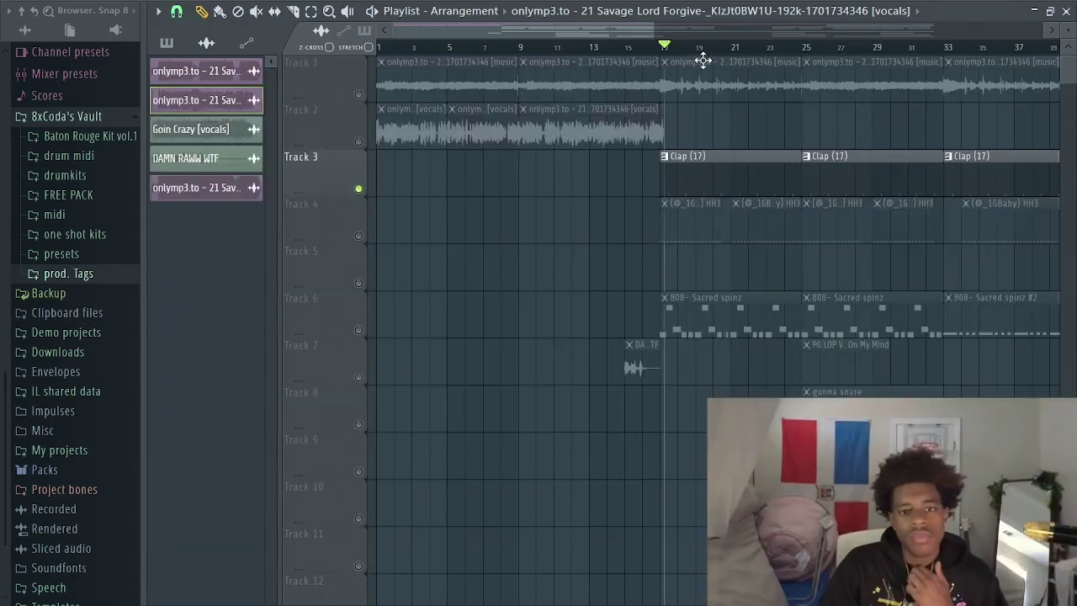
# Step: Open the first Clap (17) clip on Track 3 in the piano roll and view the whole pattern from bar 1
pyautogui.moveTo(667, 55); pyautogui.dragTo(664, 53)
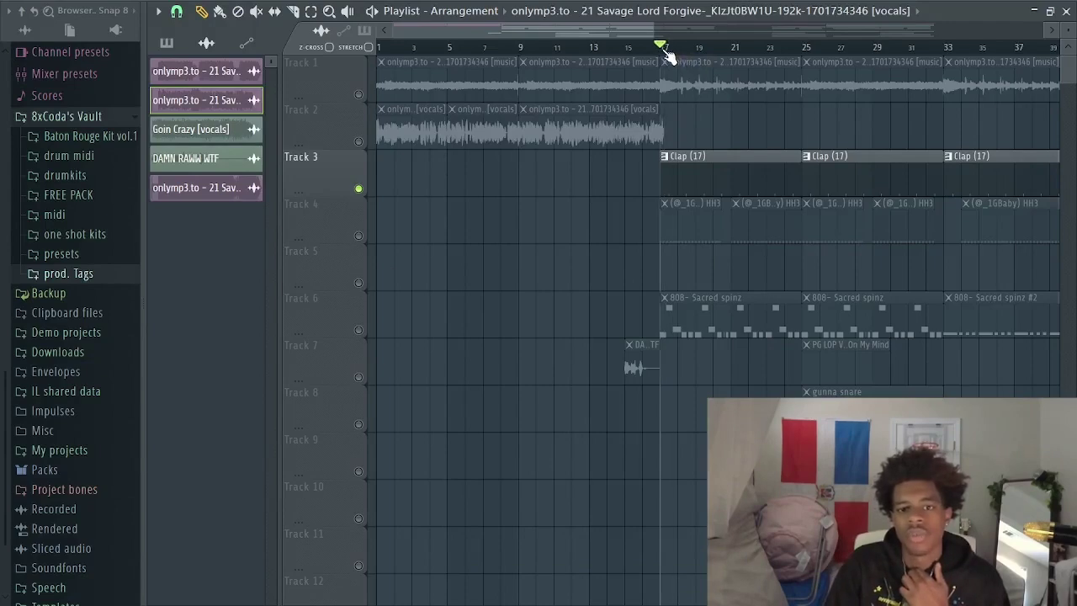
pyautogui.doubleClick(705, 186)
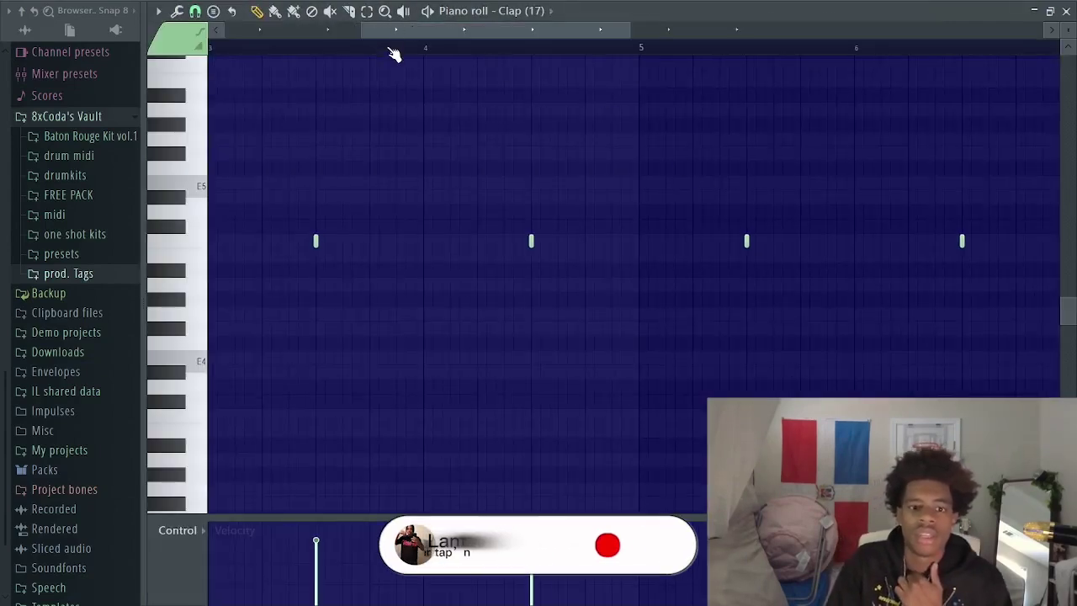
pyautogui.scroll(-4, 397, 31)
pyautogui.moveTo(398, 30); pyautogui.dragTo(2, 82)
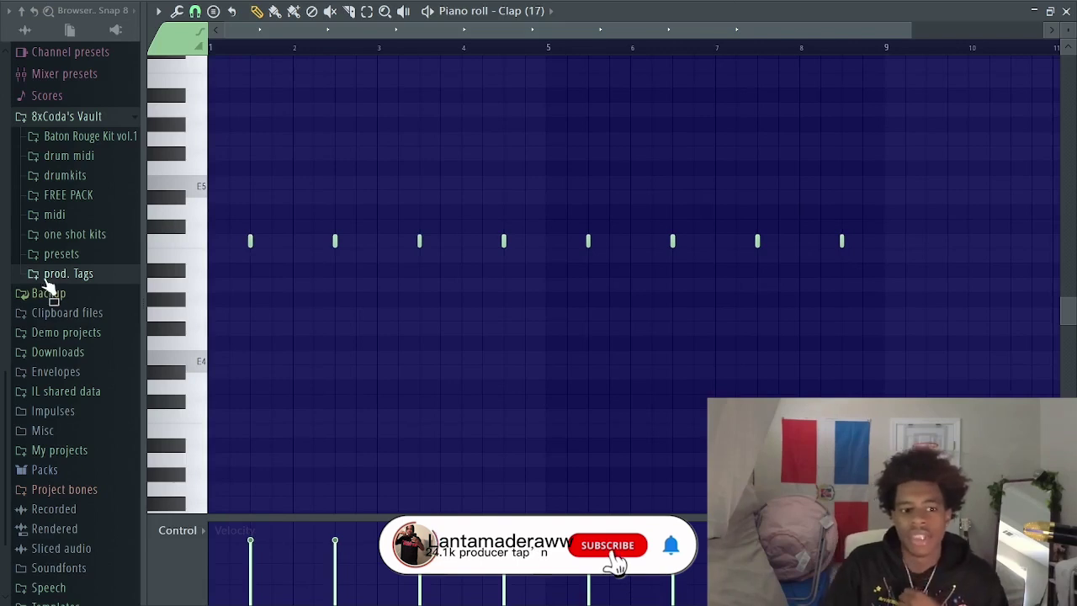
# Step: Expand the drumkits folder in the browser and play the clap pattern
pyautogui.click(60, 177)
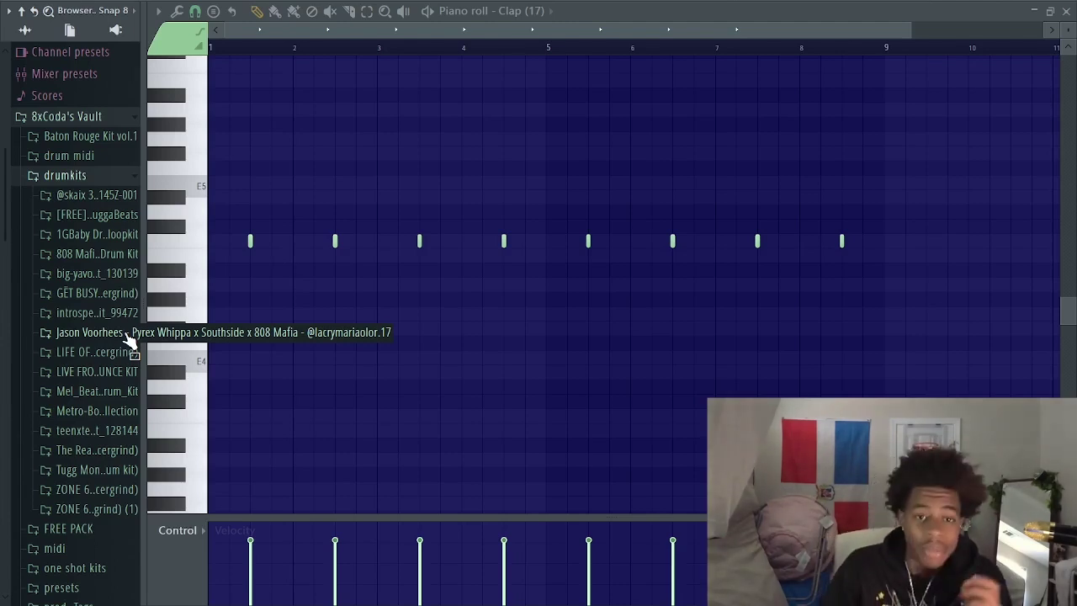
pyautogui.press('space')
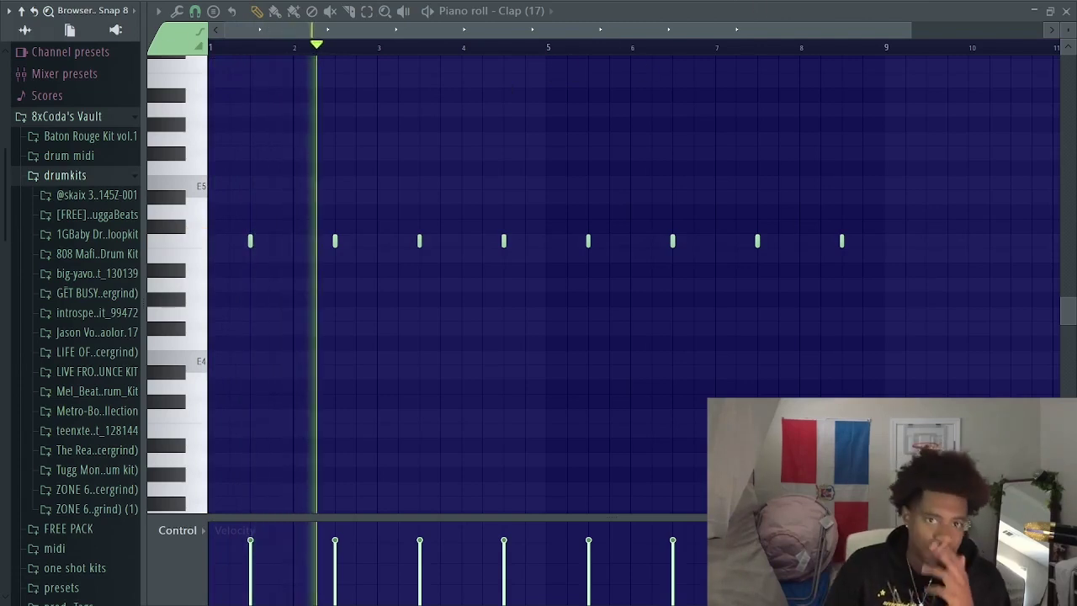
pyautogui.press('space')
# Step: Examine the Clap (17) track's level and effect slots in the mixer
pyautogui.press('F9')
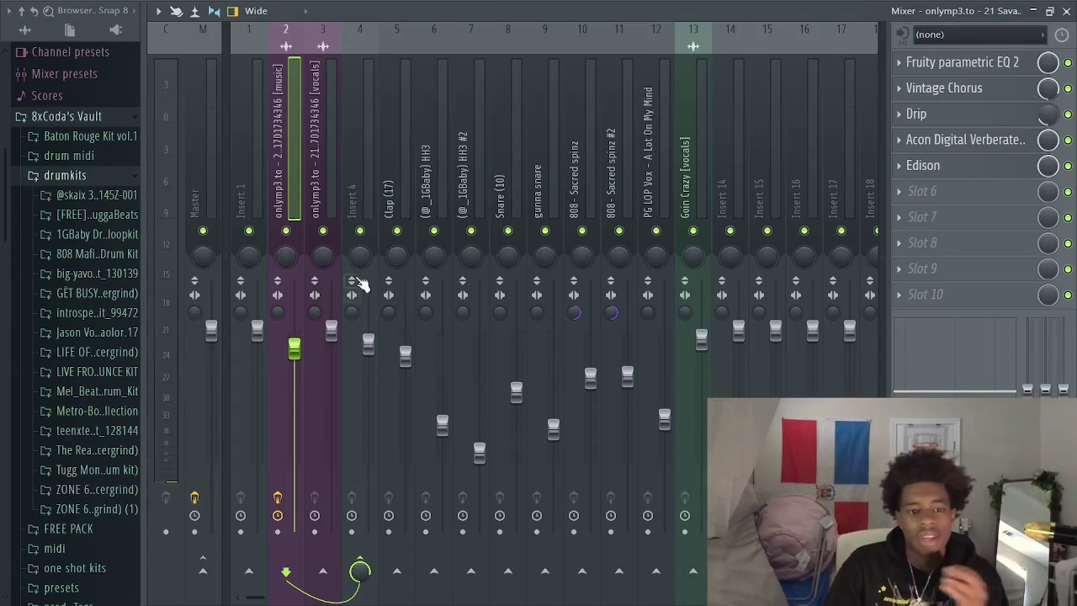
pyautogui.click(397, 207)
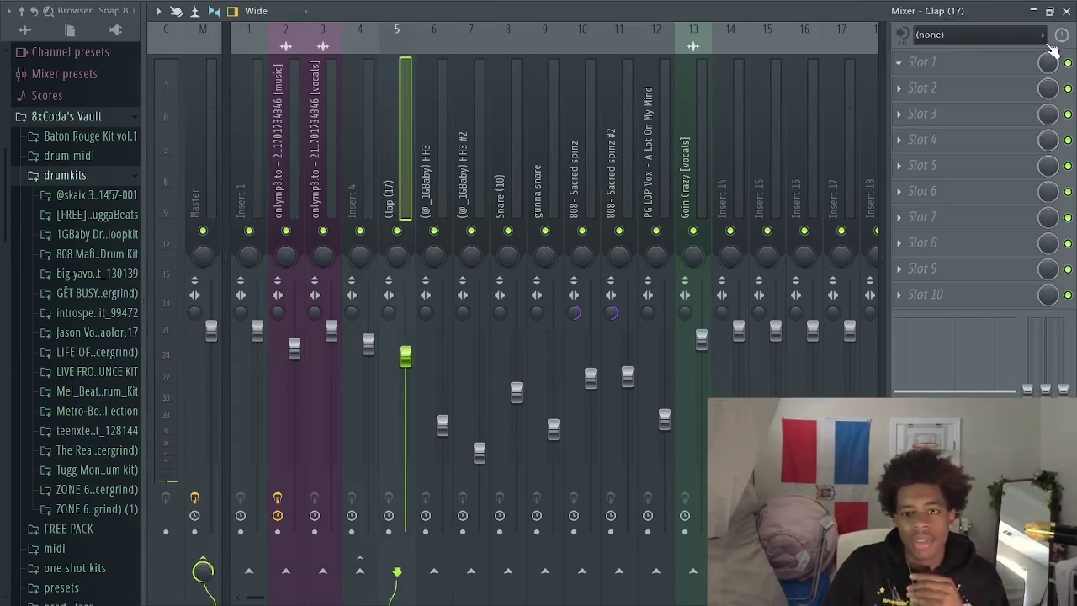
pyautogui.press('F7')
# Step: Return to the playlist and turn off the Track 3 solo so that all tracks are unmuted
pyautogui.press('F5')
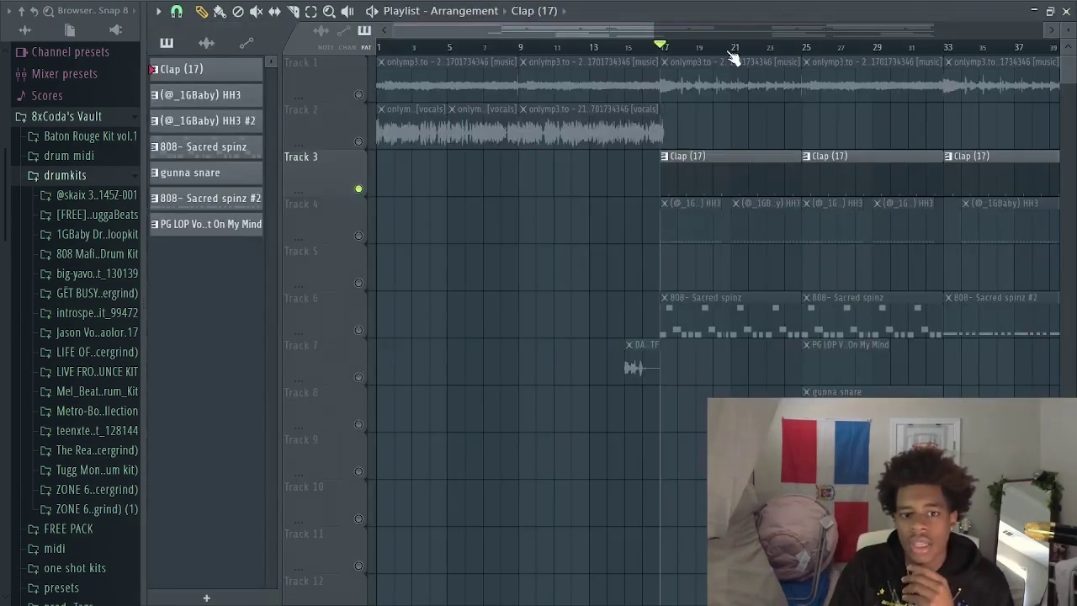
pyautogui.keyDown('ctrl'); pyautogui.click(359, 236); pyautogui.keyUp('ctrl')
pyautogui.keyDown('ctrl'); pyautogui.click(358, 236); pyautogui.keyUp('ctrl')
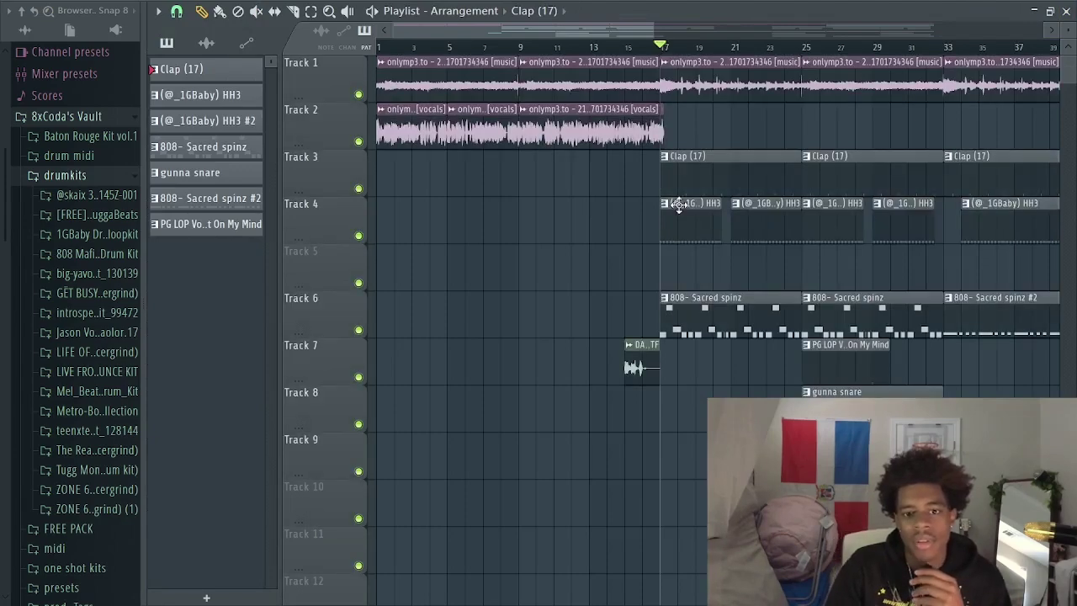
pyautogui.doubleClick(683, 214)
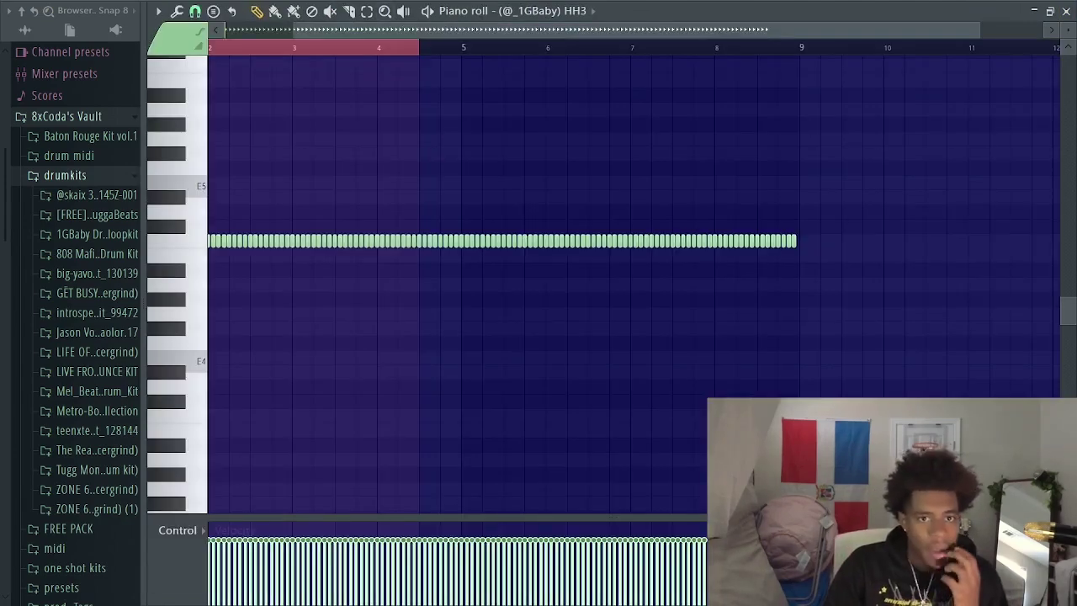
pyautogui.moveTo(393, 32); pyautogui.dragTo(197, 27)
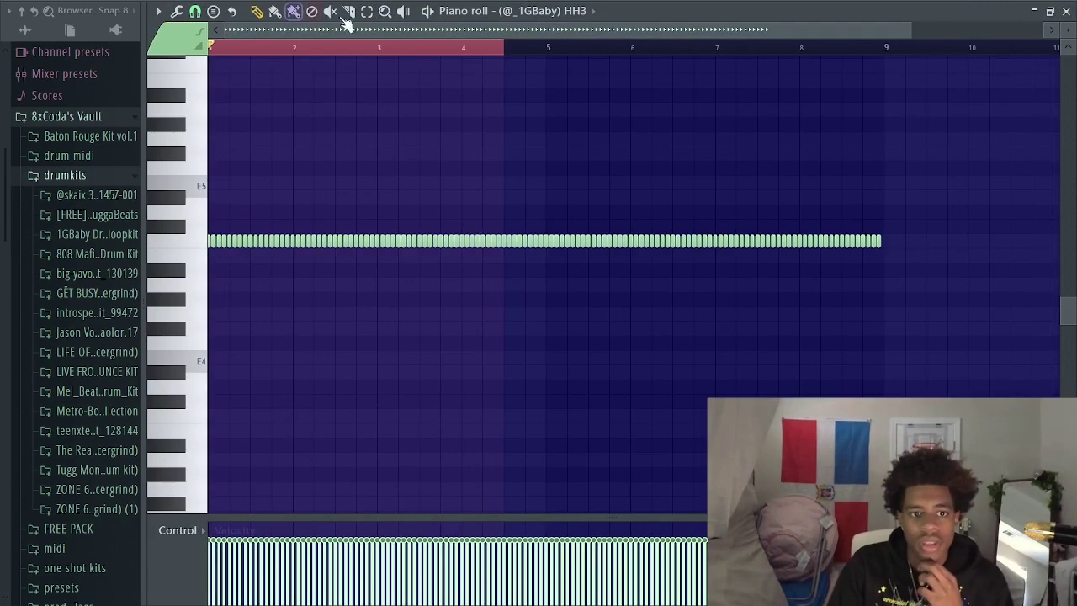
pyautogui.keyDown('ctrl'); pyautogui.click(353, 49); pyautogui.keyUp('ctrl')
pyautogui.scroll(-2, 353, 48)
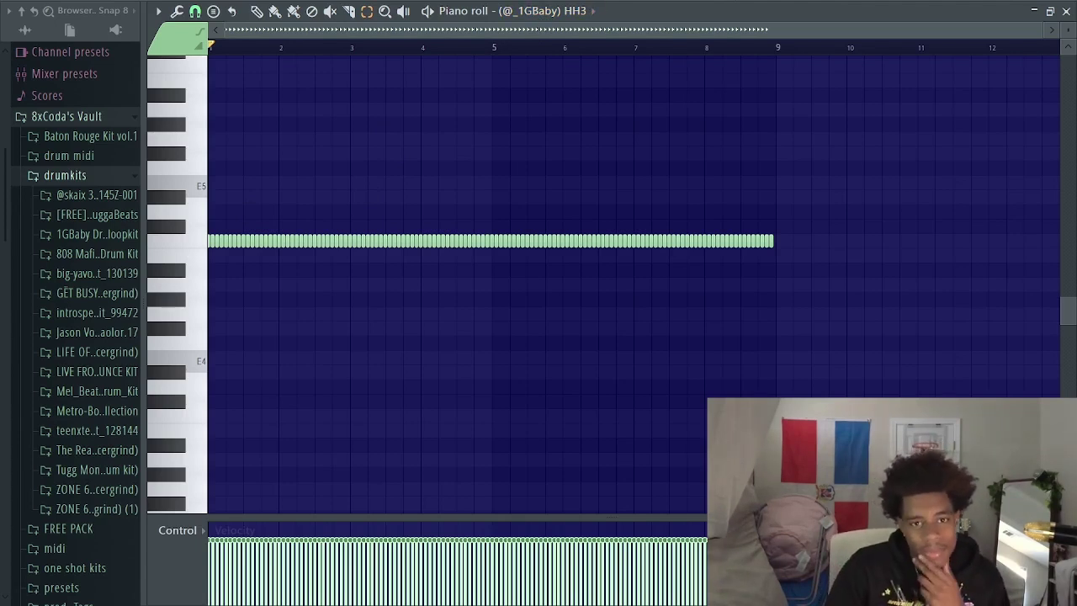
# Step: Play the hi-hat pattern and view its steps in the channel rack
pyautogui.press('space')
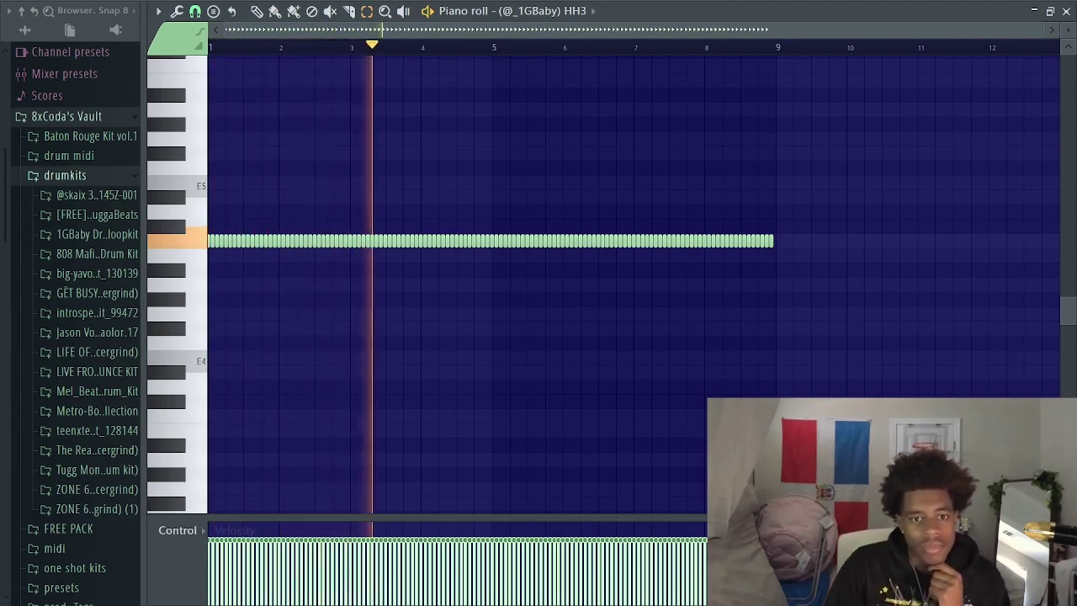
pyautogui.press('space')
pyautogui.press('F6')
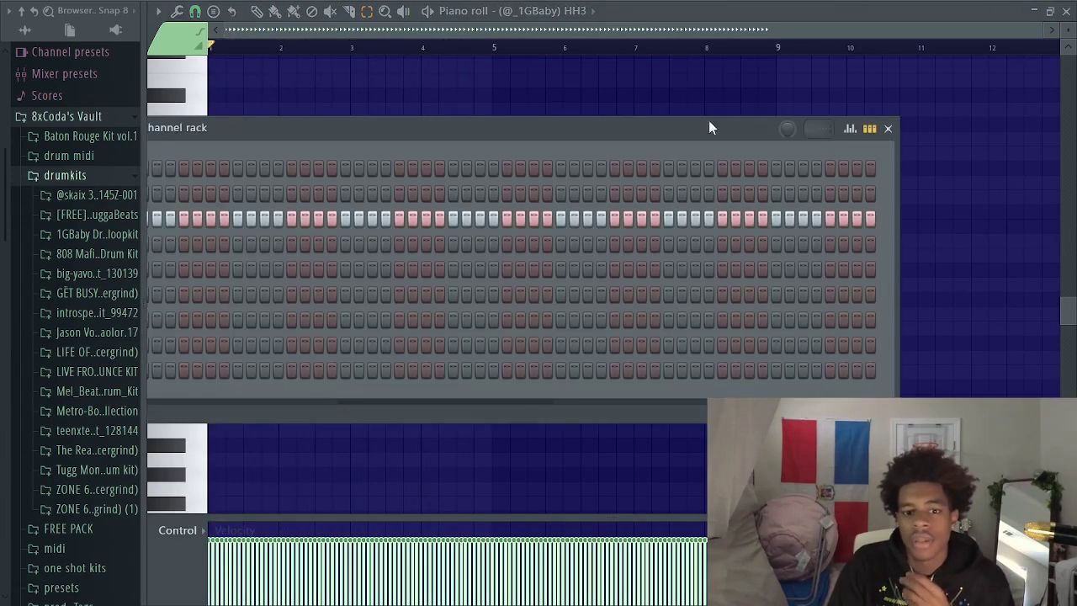
# Step: Open the first 808- Sacred spinz clip on Track 6 in the piano roll and play it from bar 1
pyautogui.press('F5')
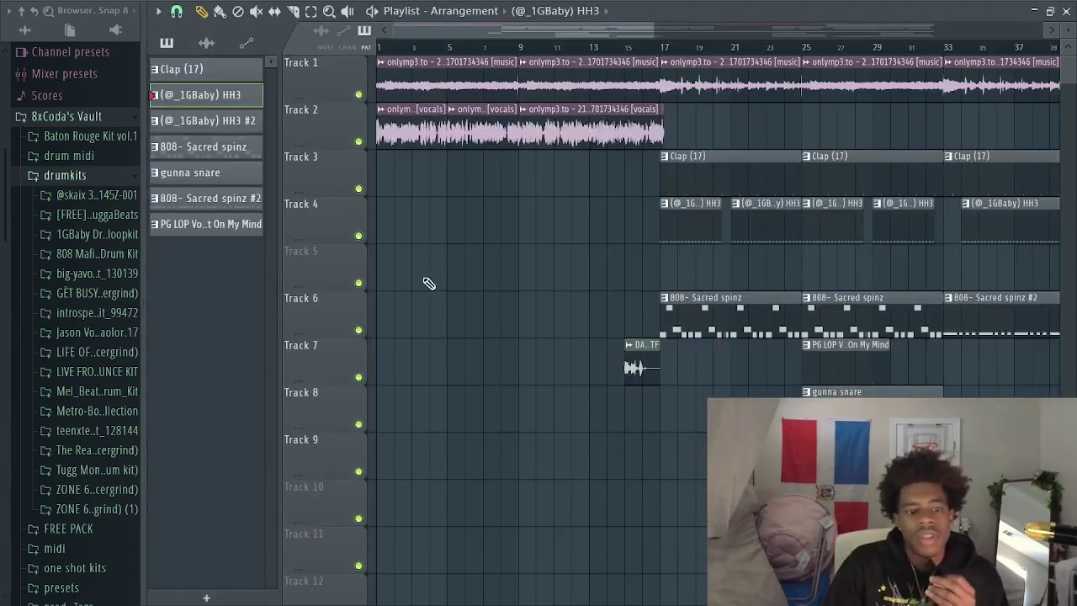
pyautogui.doubleClick(715, 311)
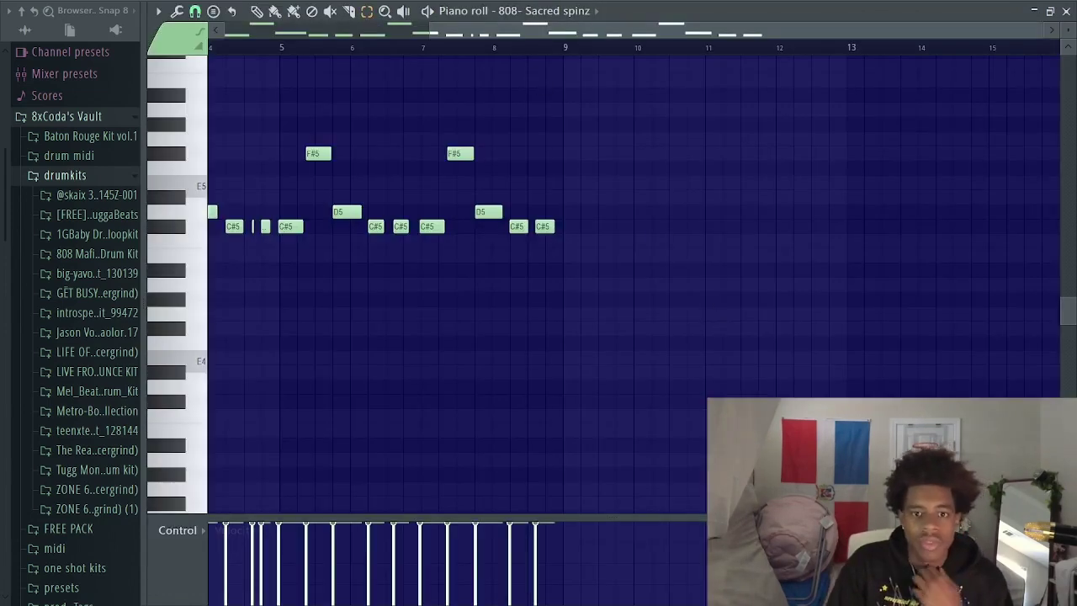
pyautogui.moveTo(477, 29); pyautogui.dragTo(6, 48)
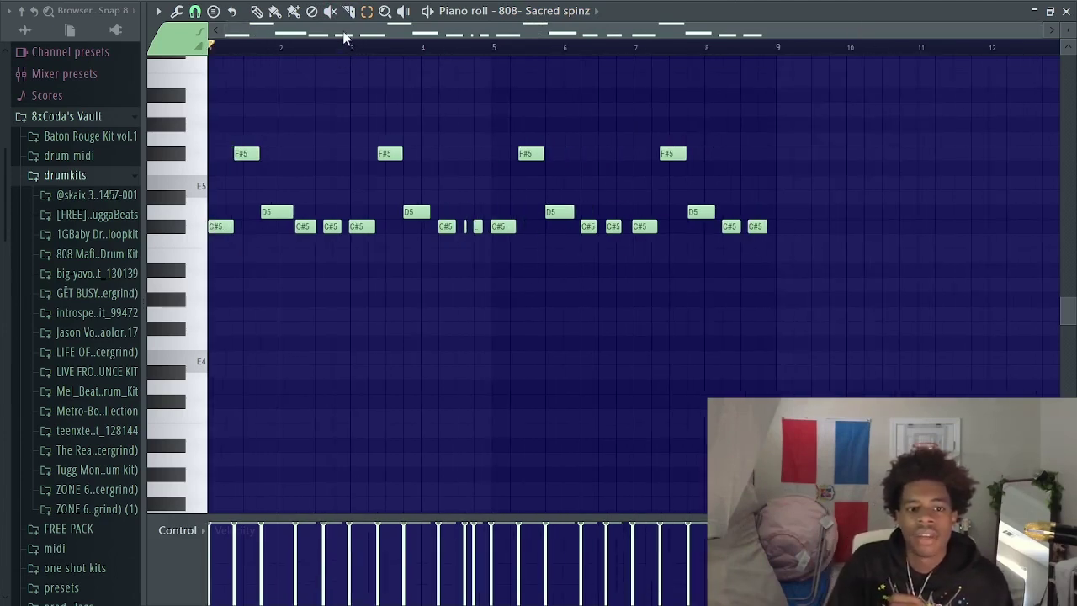
pyautogui.press('space')
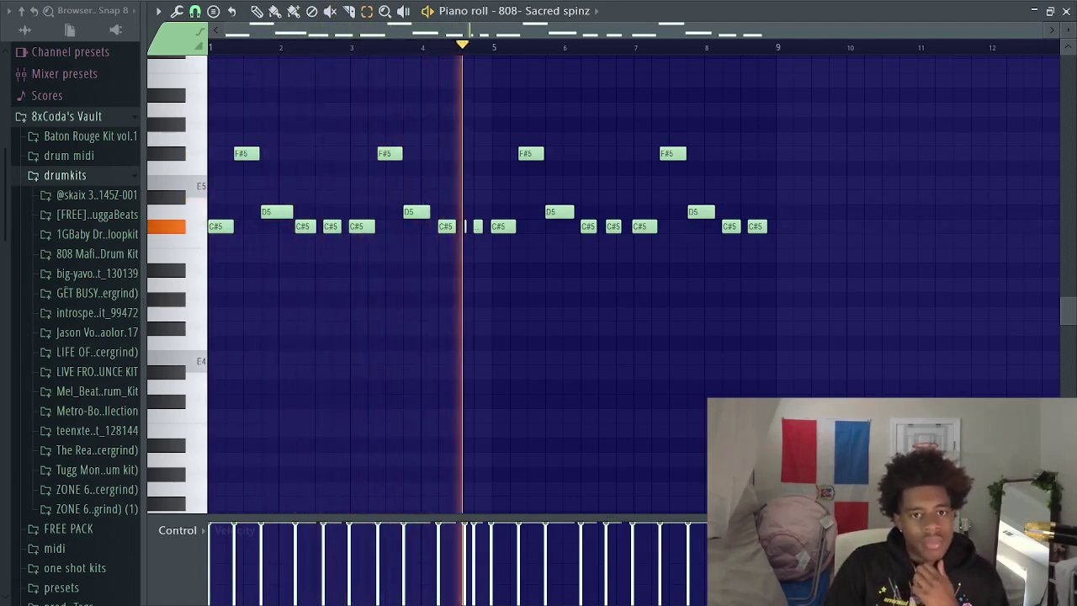
pyautogui.press('space')
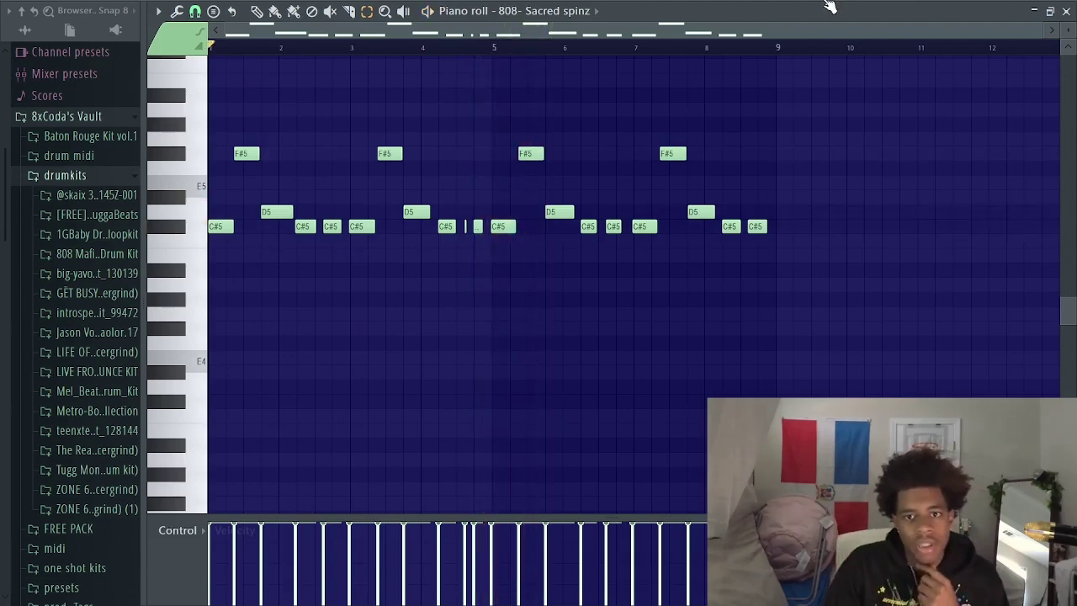
# Step: Compare the 808- Sacred spinz and 808- Sacred spinz #2 tracks in the mixer, checking their effect slots
pyautogui.press('F9')
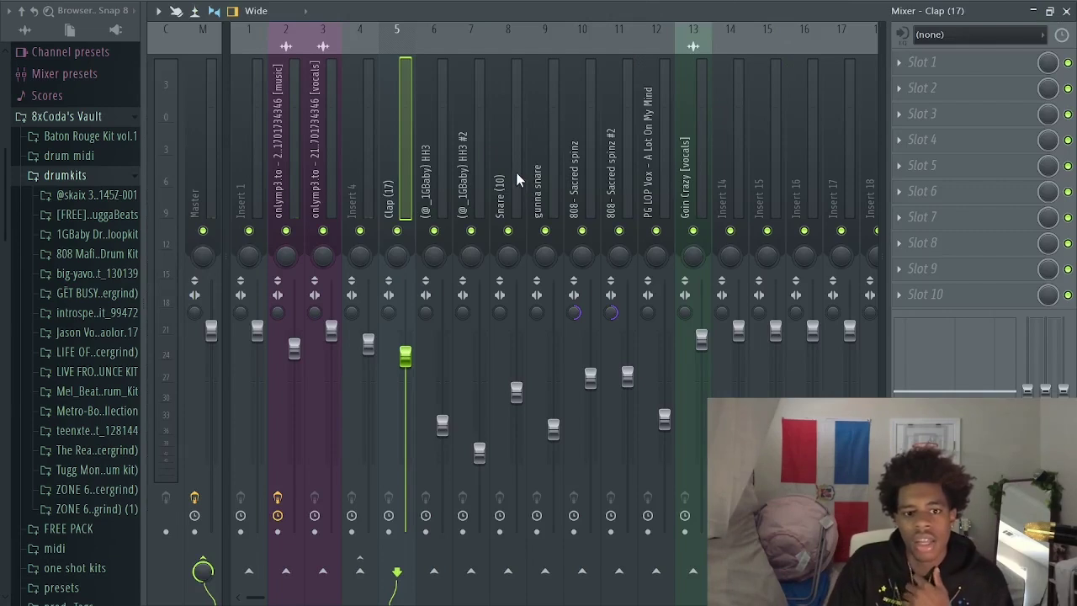
pyautogui.click(587, 173)
pyautogui.click(615, 175)
pyautogui.click(578, 159)
pyautogui.click(609, 166)
pyautogui.click(580, 164)
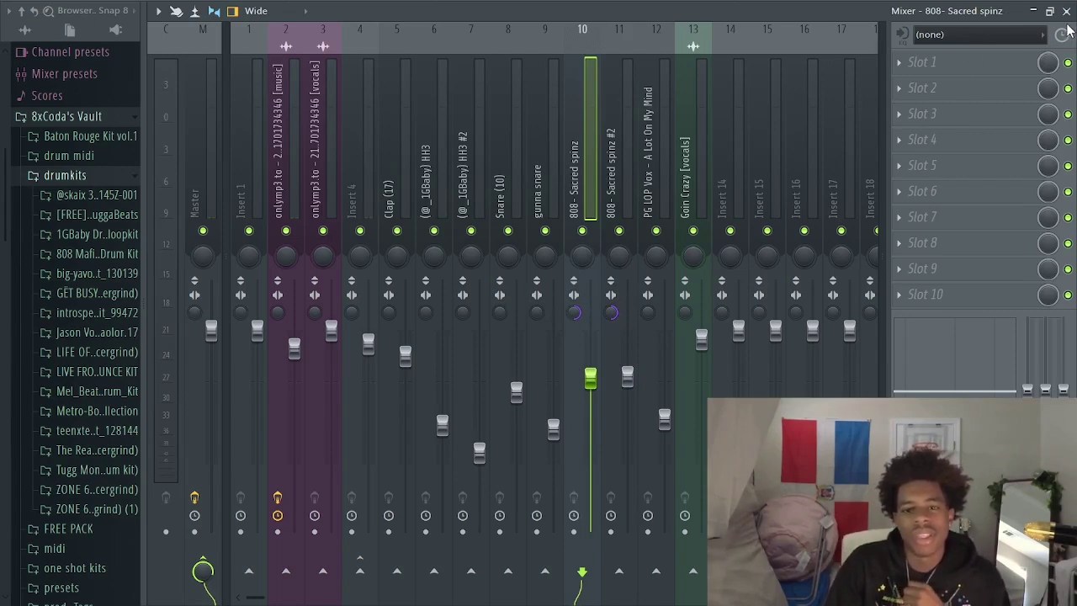
pyautogui.click(1066, 11)
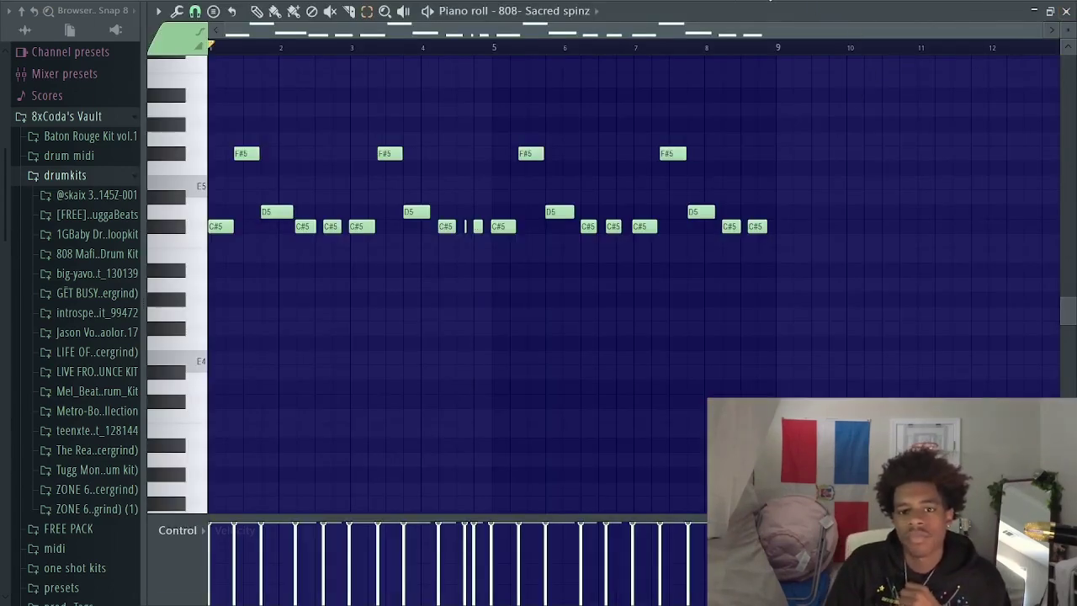
# Step: Open the first 808- Sacred spinz #2 clip on Track 6 in the piano roll and play it
pyautogui.click(769, 1)
pyautogui.scroll(-2, 729, 56)
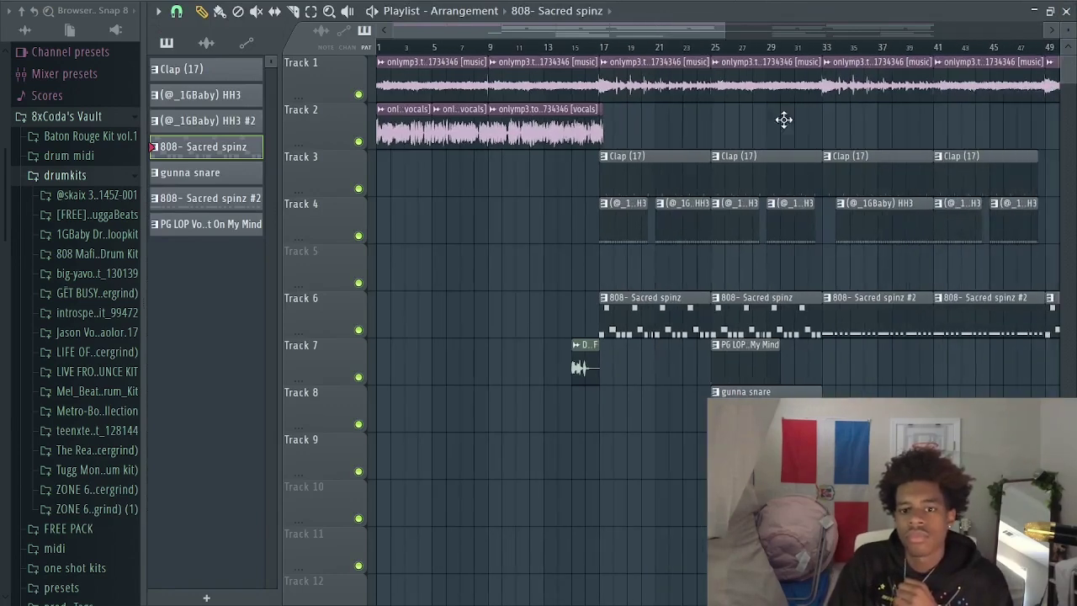
pyautogui.doubleClick(848, 305)
pyautogui.scroll(2, 544, 25)
pyautogui.press('space')
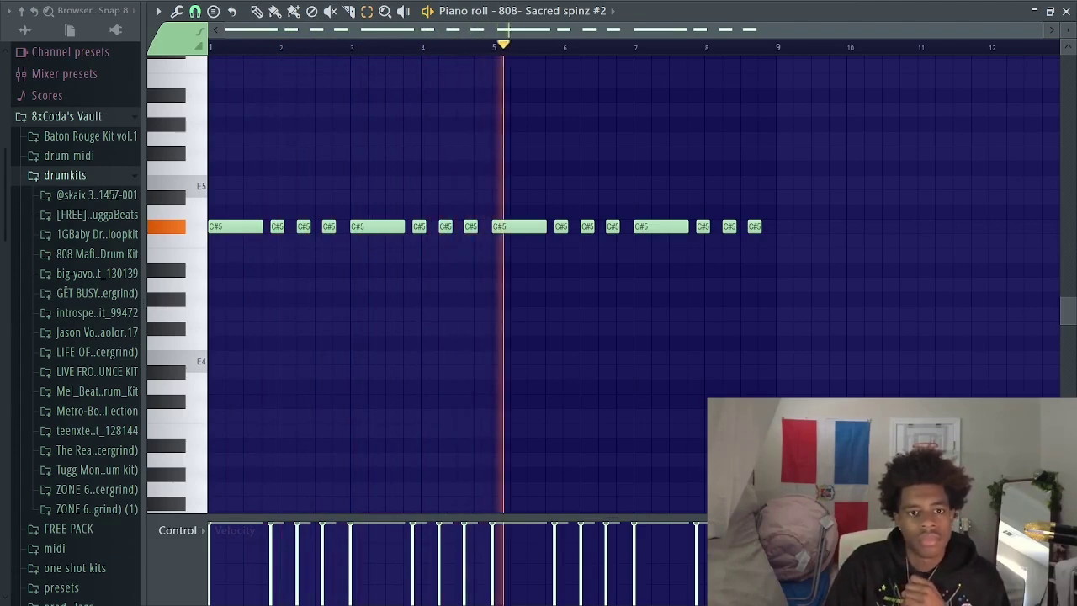
pyautogui.press('space')
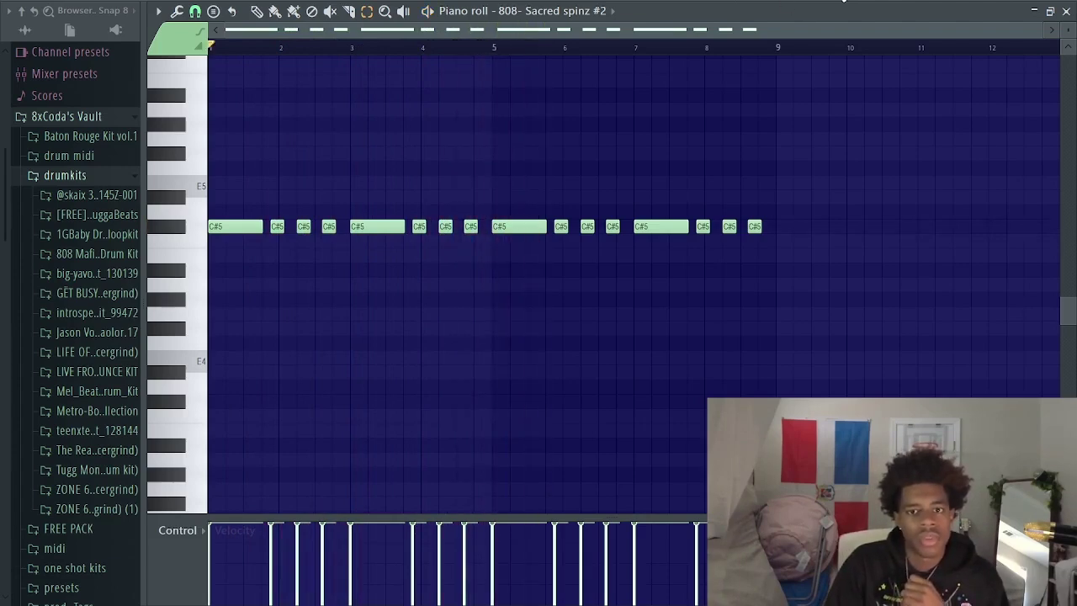
# Step: Open the PG LOP Vox - A Lot On My Mind pattern in the piano roll and play it from bar 1
pyautogui.press('F9')
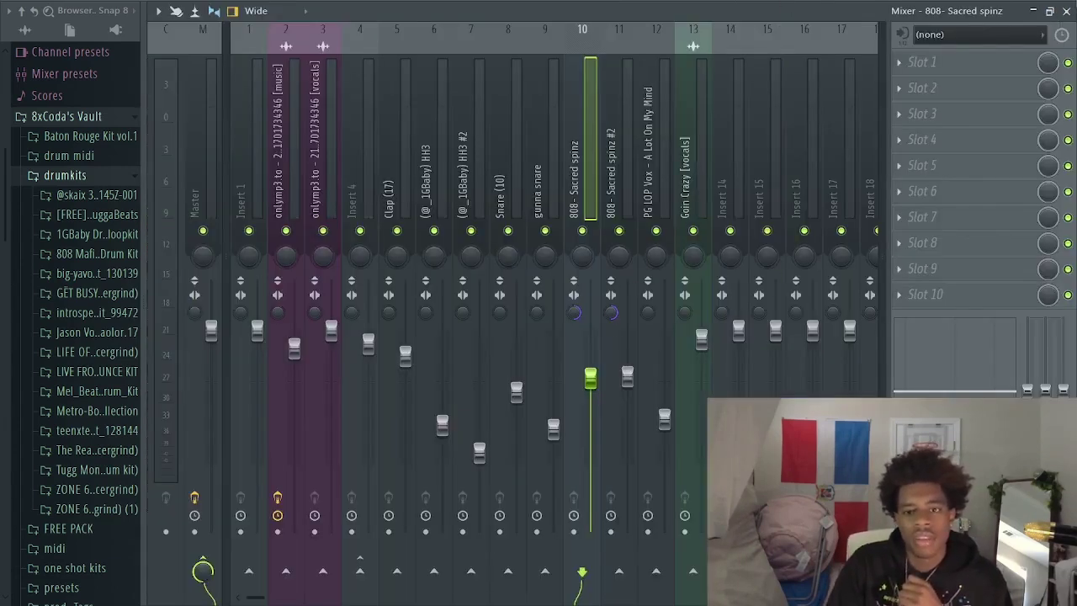
pyautogui.click(1066, 11)
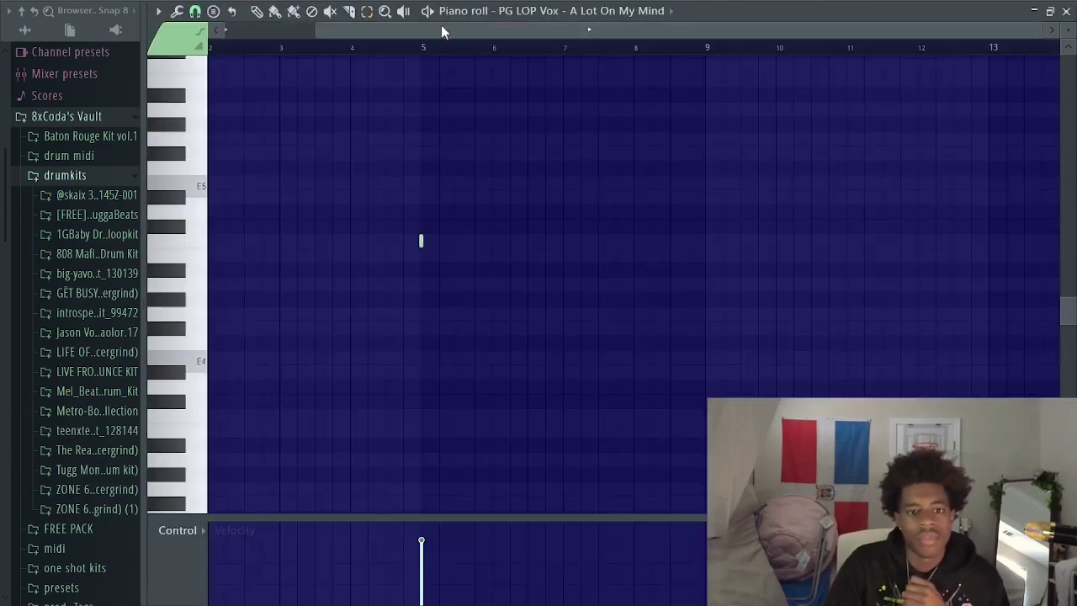
pyautogui.moveTo(453, 31); pyautogui.dragTo(211, 36)
pyautogui.press('space')
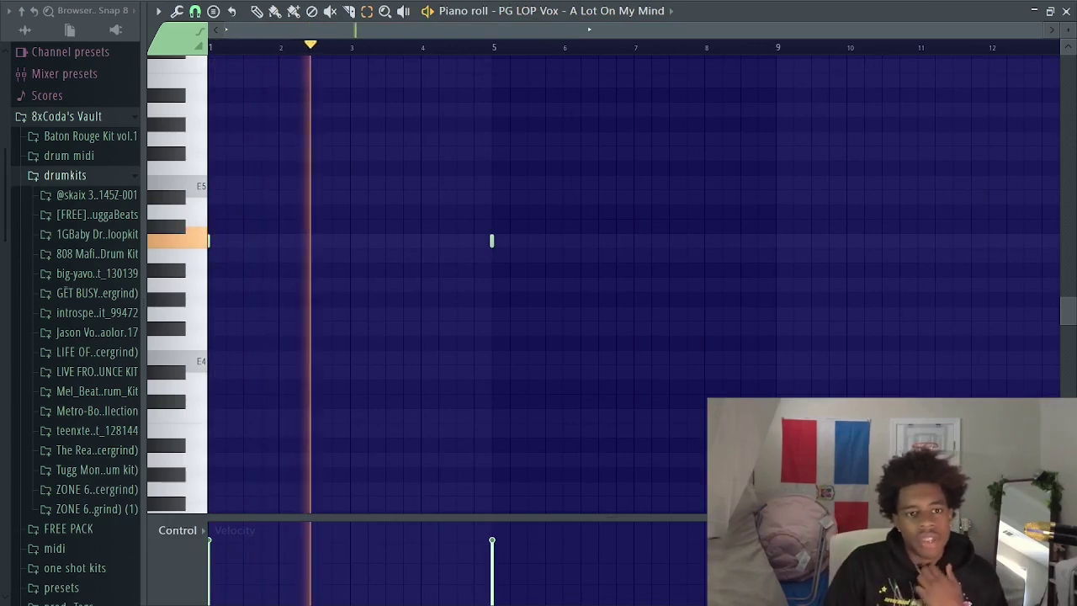
pyautogui.press('space')
pyautogui.click(760, 1)
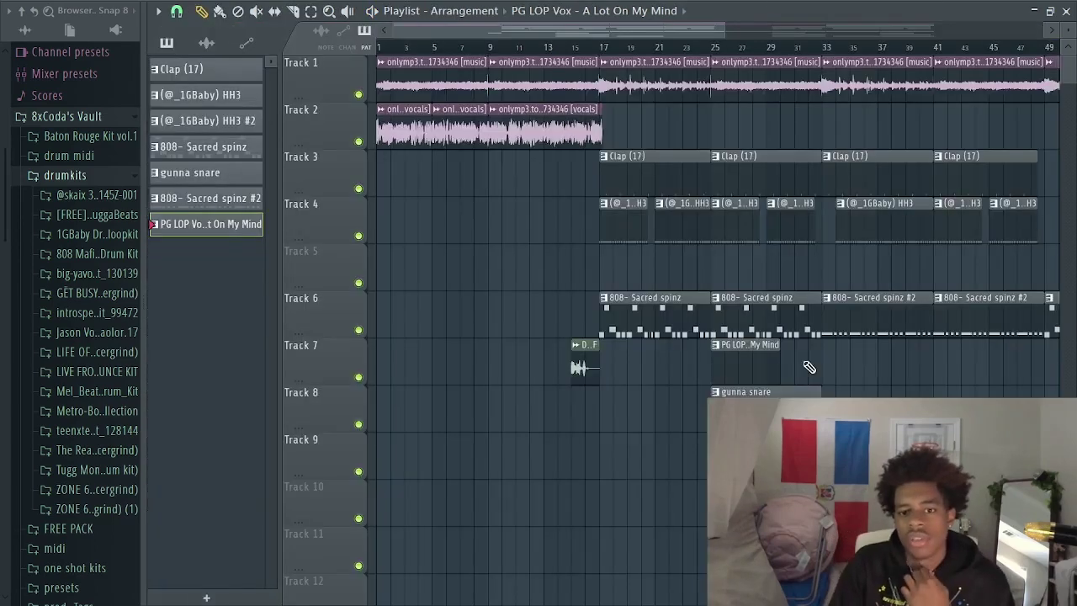
# Step: Open the gunna snare clip on Track 8 in the piano roll and play it from bar 1
pyautogui.doubleClick(747, 402)
pyautogui.moveTo(576, 30); pyautogui.dragTo(263, 49)
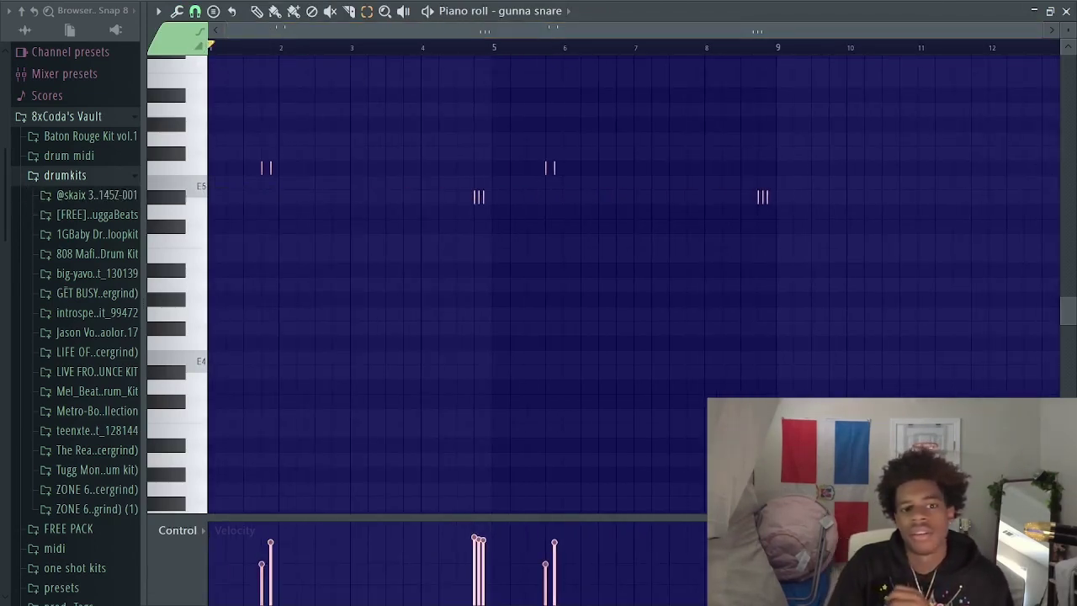
pyautogui.press('space')
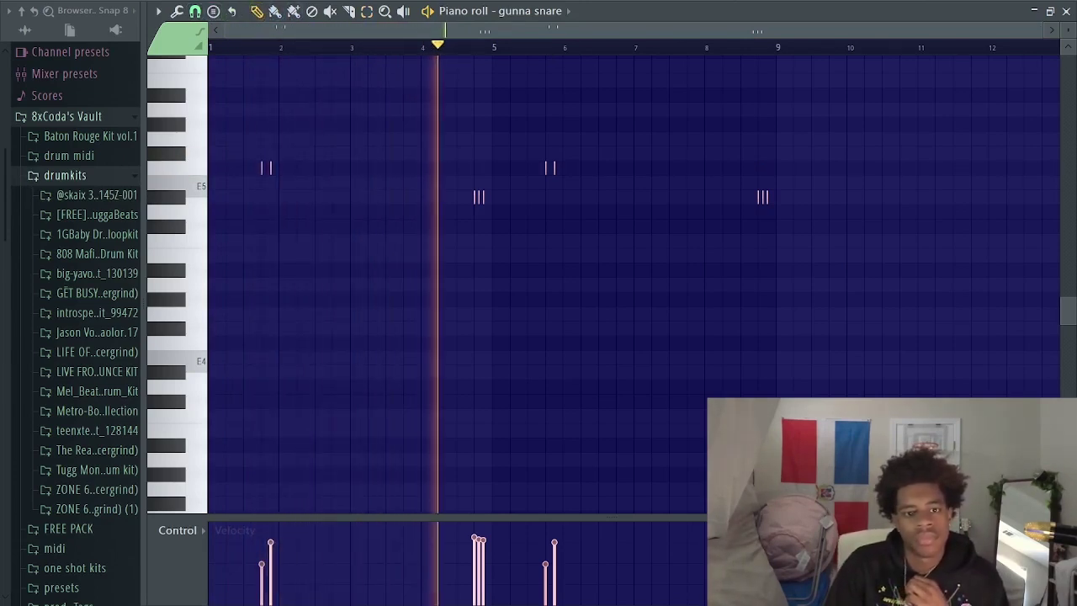
pyautogui.press('space')
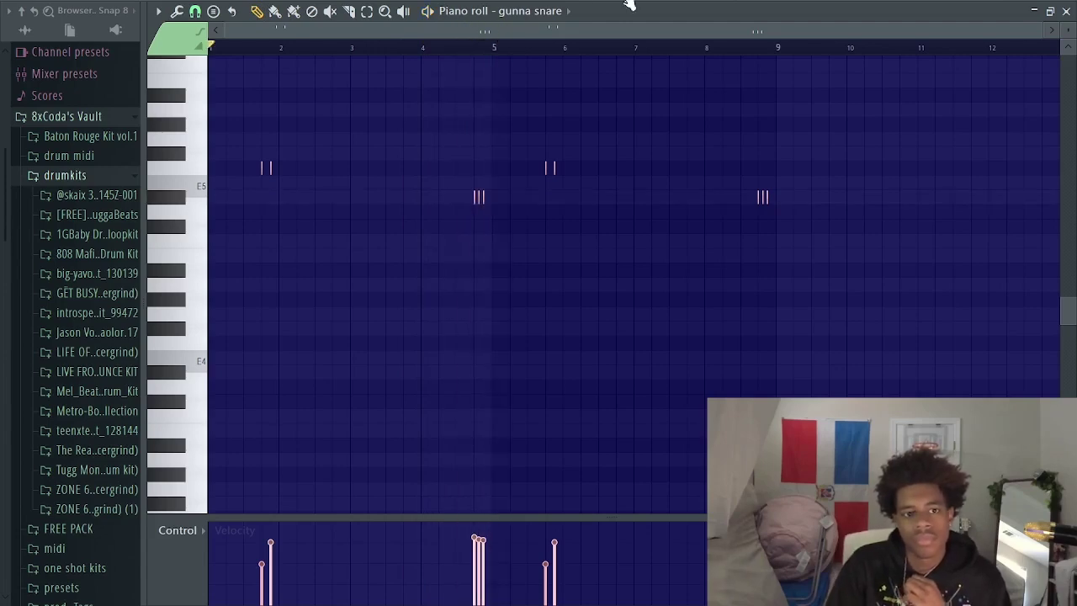
pyautogui.press('F5')
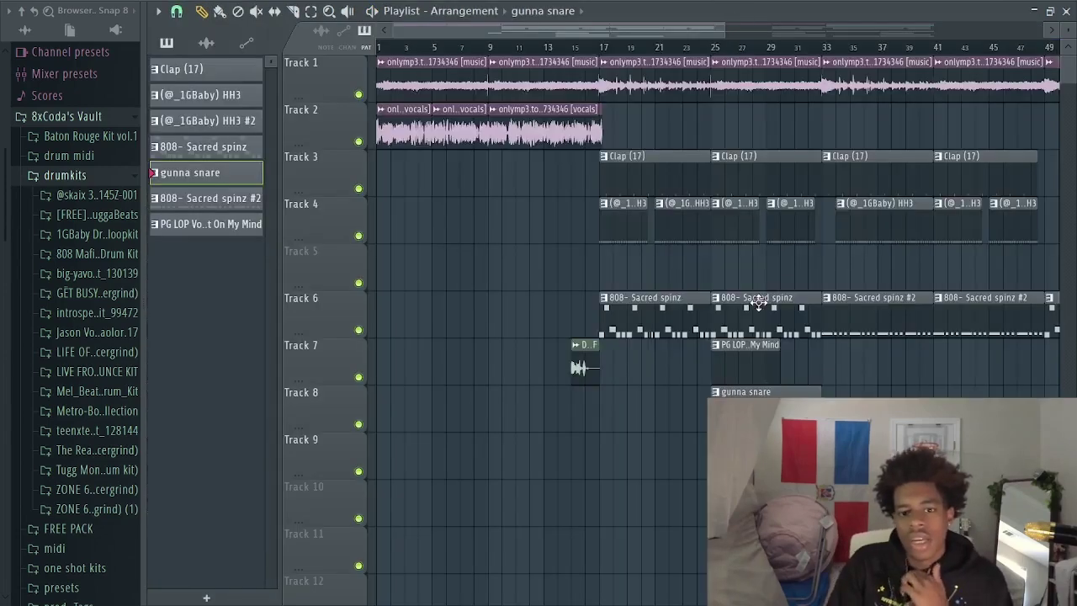
pyautogui.doubleClick(206, 120)
pyautogui.moveTo(542, 29); pyautogui.dragTo(110, 81)
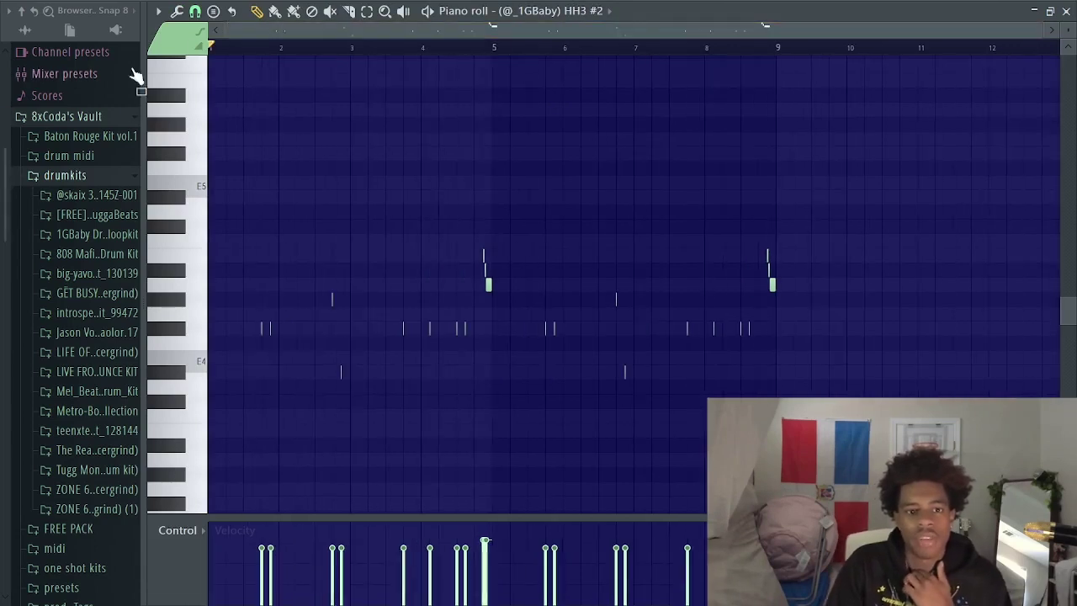
pyautogui.press('space')
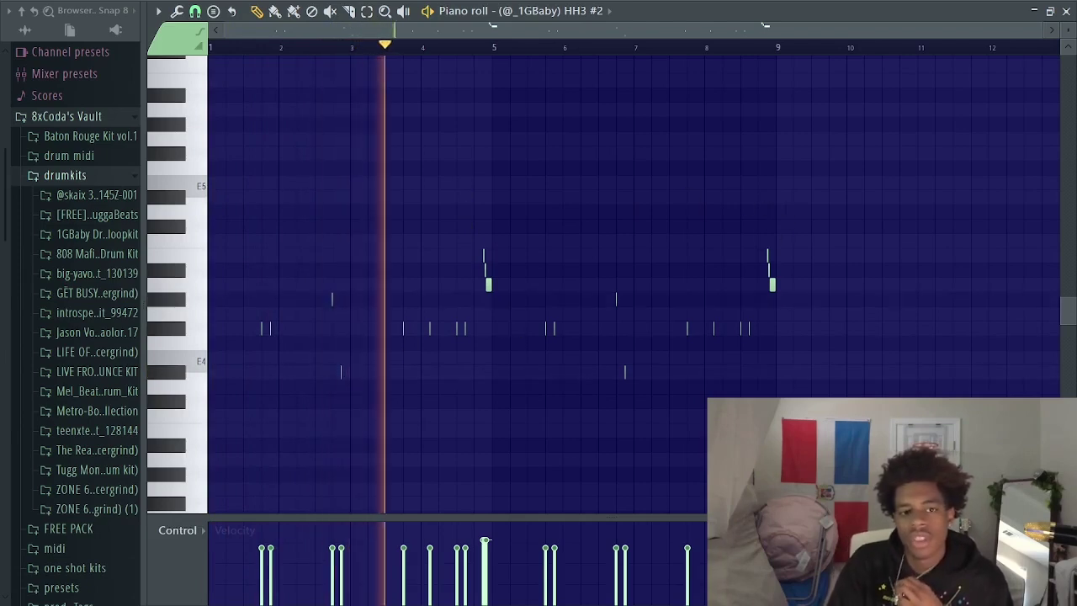
pyautogui.press('space')
pyautogui.press('F5')
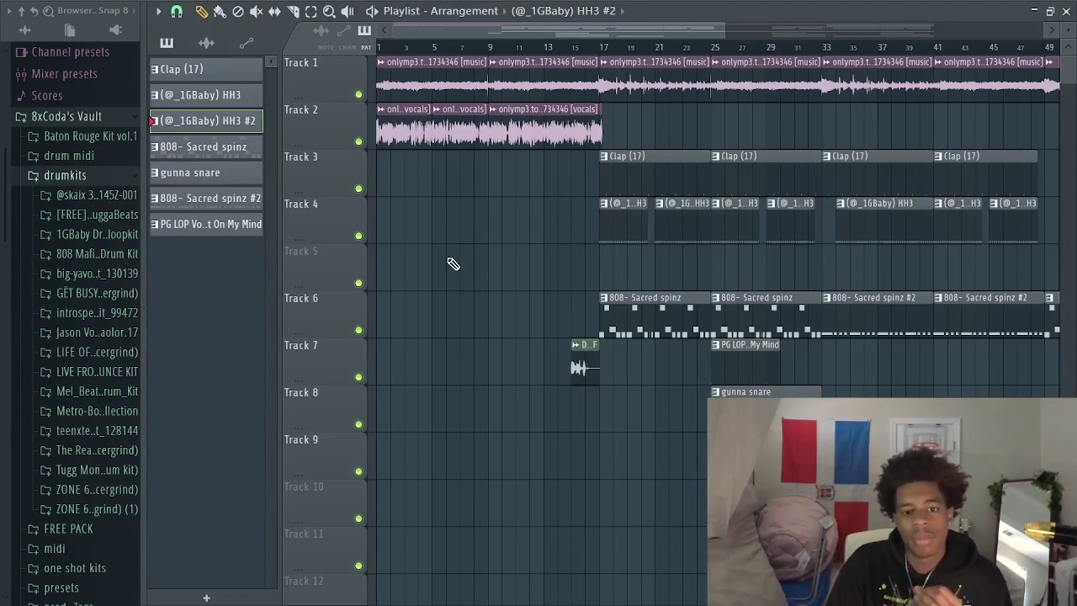
# Step: Solo the two hi-hat tracks, Track 4 and Track 9, and play them together from bar 25
pyautogui.rightClick(360, 237)
pyautogui.click(360, 472)
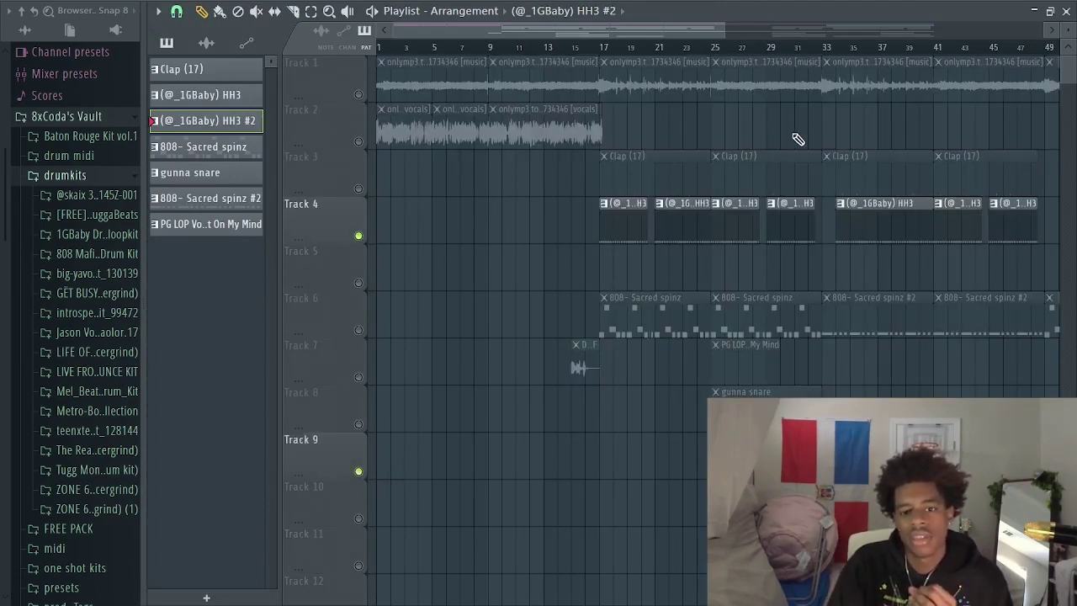
pyautogui.click(715, 49)
pyautogui.press('space')
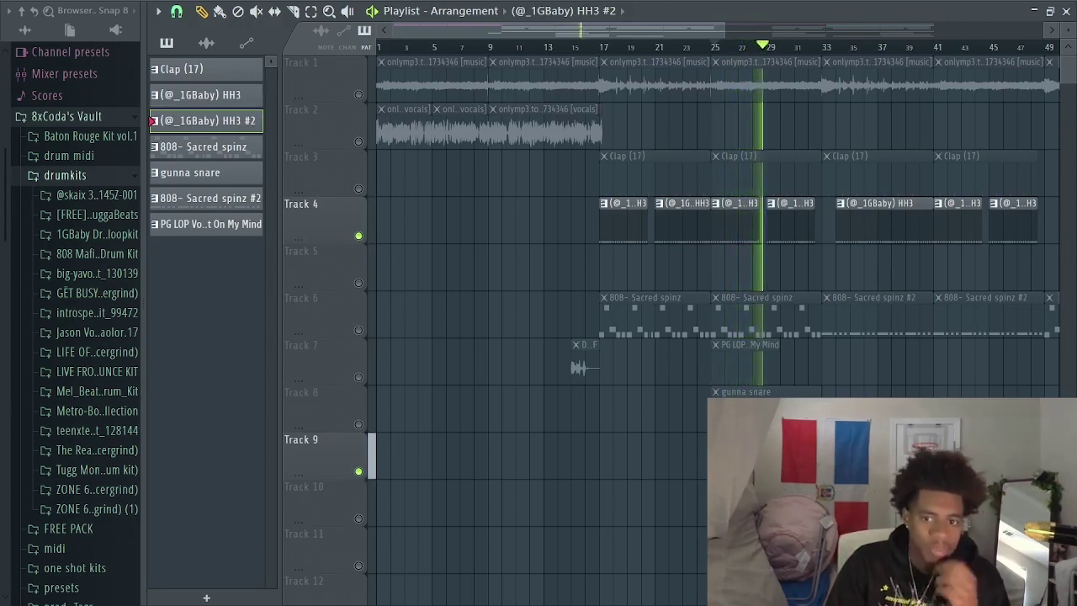
pyautogui.press('space')
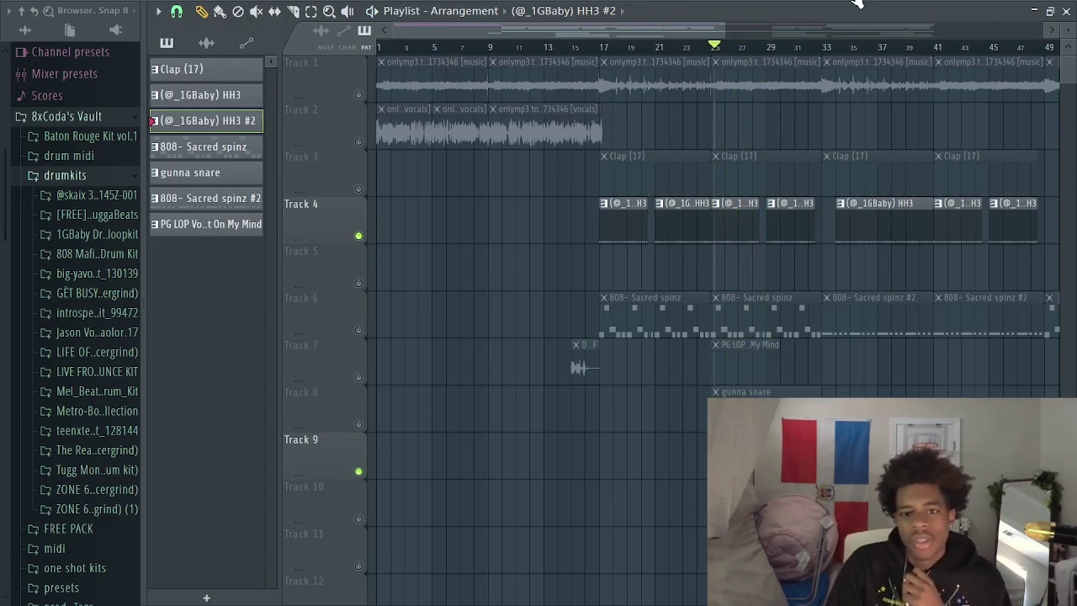
# Step: Check the mixer tracks from Clap (17) to Goin Crazy [vocals], examining each one's effect slots and level
pyautogui.press('F6')
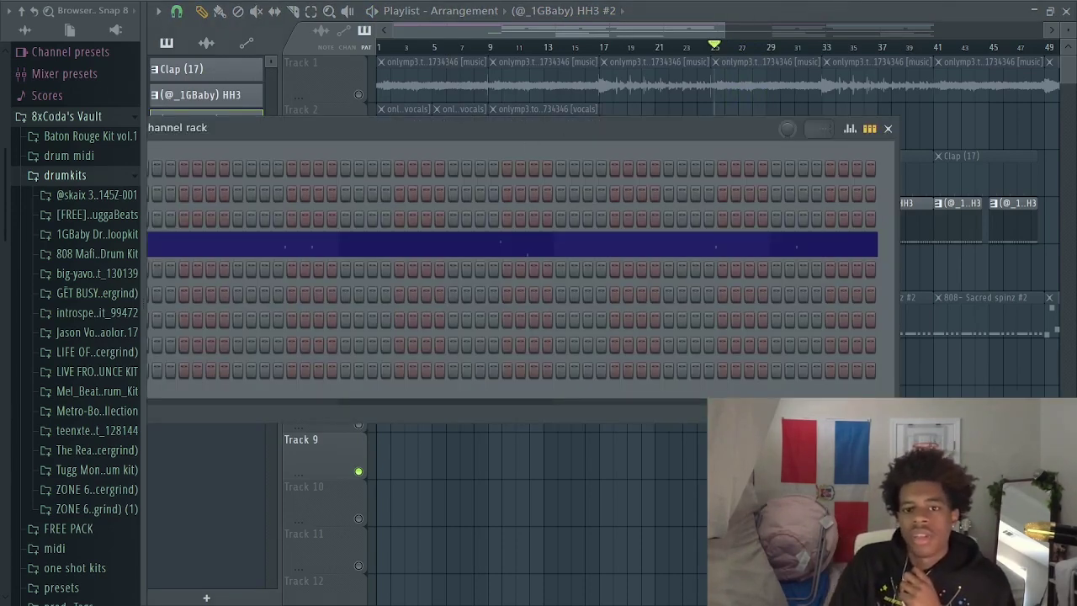
pyautogui.press('F6')
pyautogui.press('F9')
pyautogui.click(607, 176)
pyautogui.click(586, 177)
pyautogui.click(551, 178)
pyautogui.click(512, 181)
pyautogui.click(467, 190)
pyautogui.click(410, 186)
pyautogui.click(470, 192)
pyautogui.click(625, 175)
pyautogui.click(696, 169)
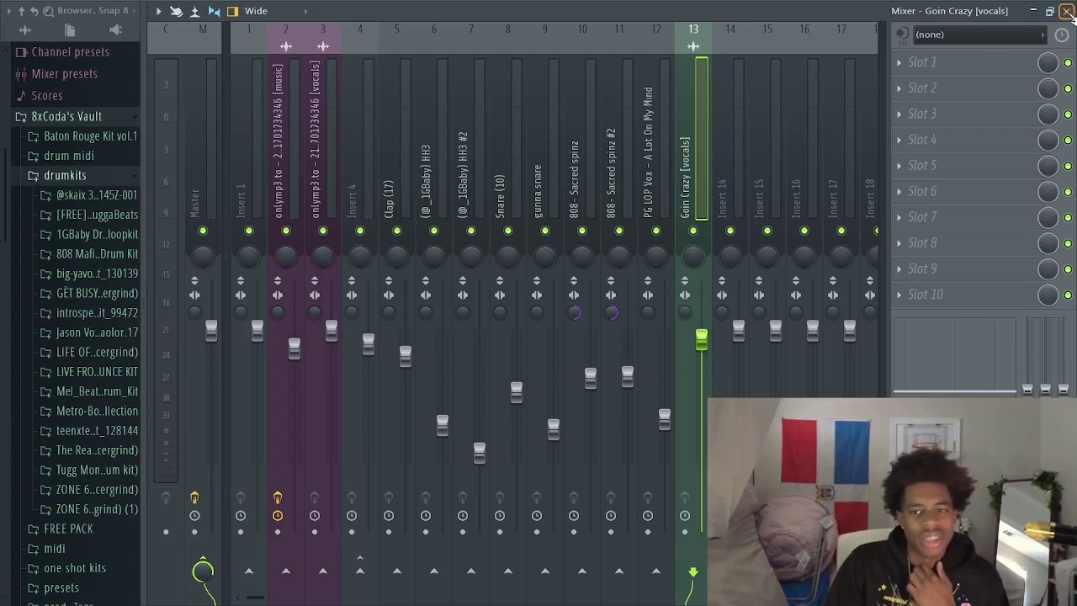
pyautogui.click(1066, 12)
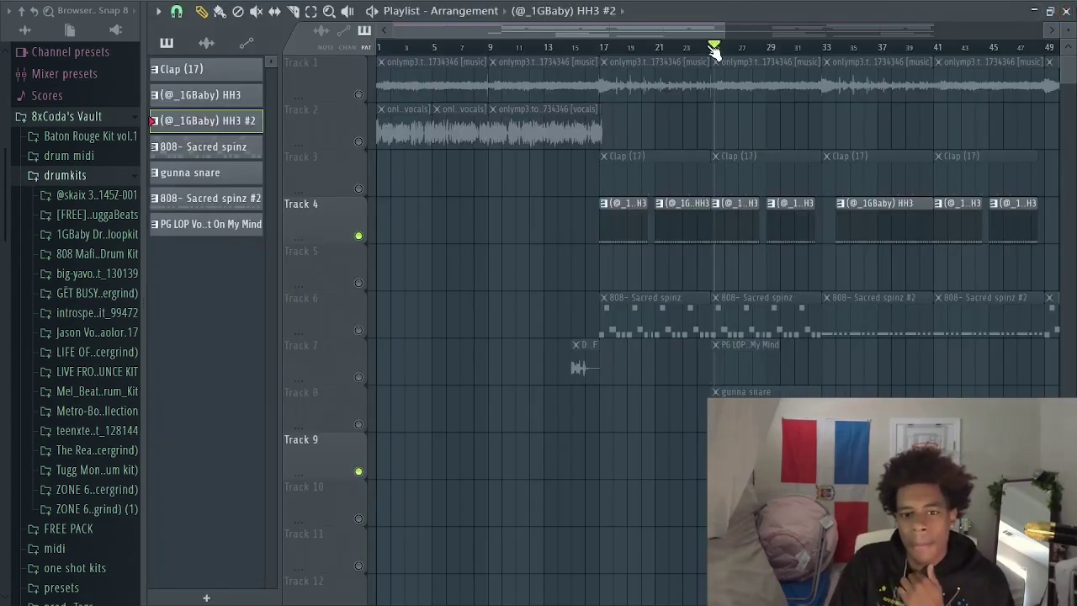
# Step: Turn all the muted playlist tracks back on
pyautogui.scroll(-3, 712, 50)
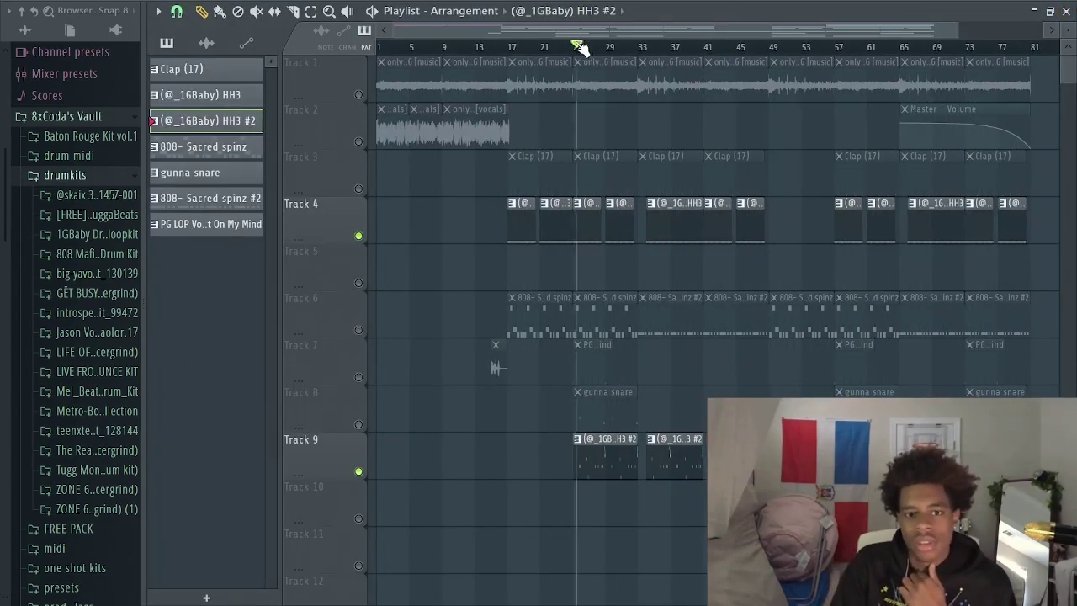
pyautogui.click(359, 377)
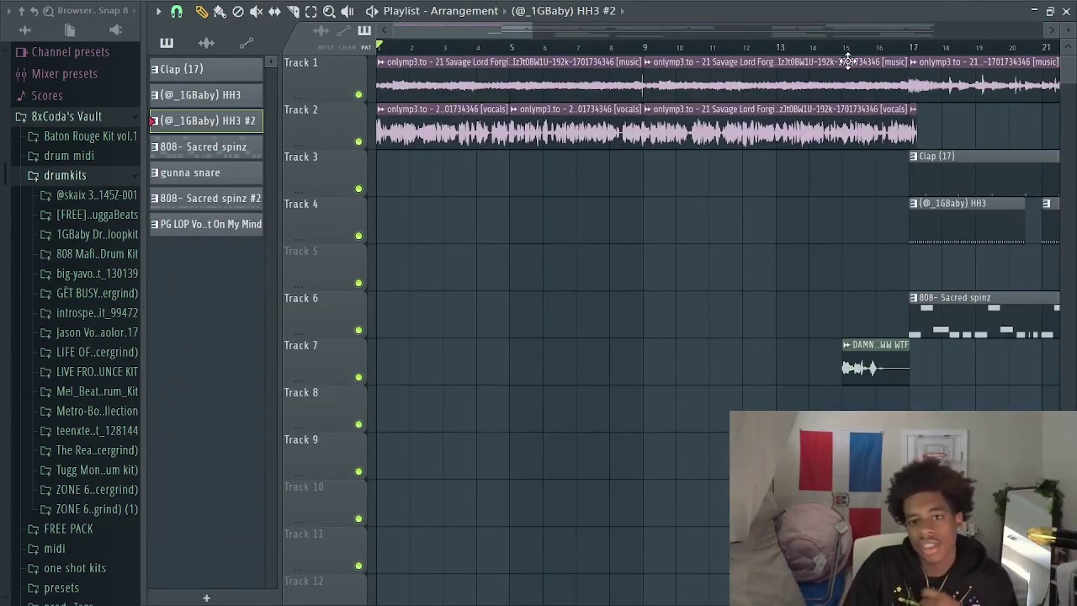
# Step: Examine the full arrangement from the vocal intro to the Master - Volume fade, and play the song from bar 1
pyautogui.scroll(-3, 855, 58)
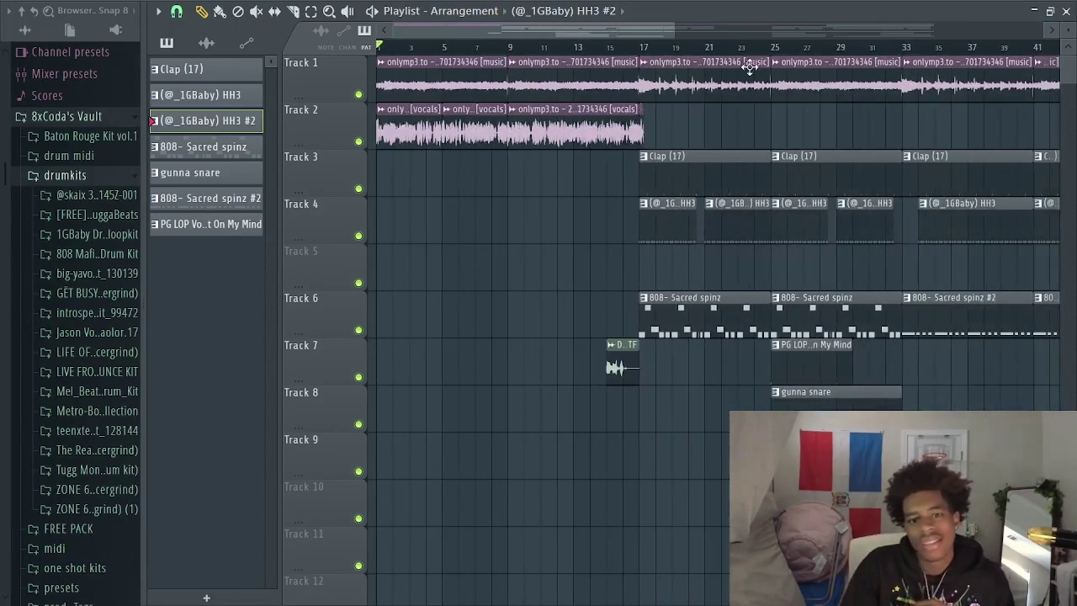
pyautogui.moveTo(568, 29); pyautogui.dragTo(709, 35)
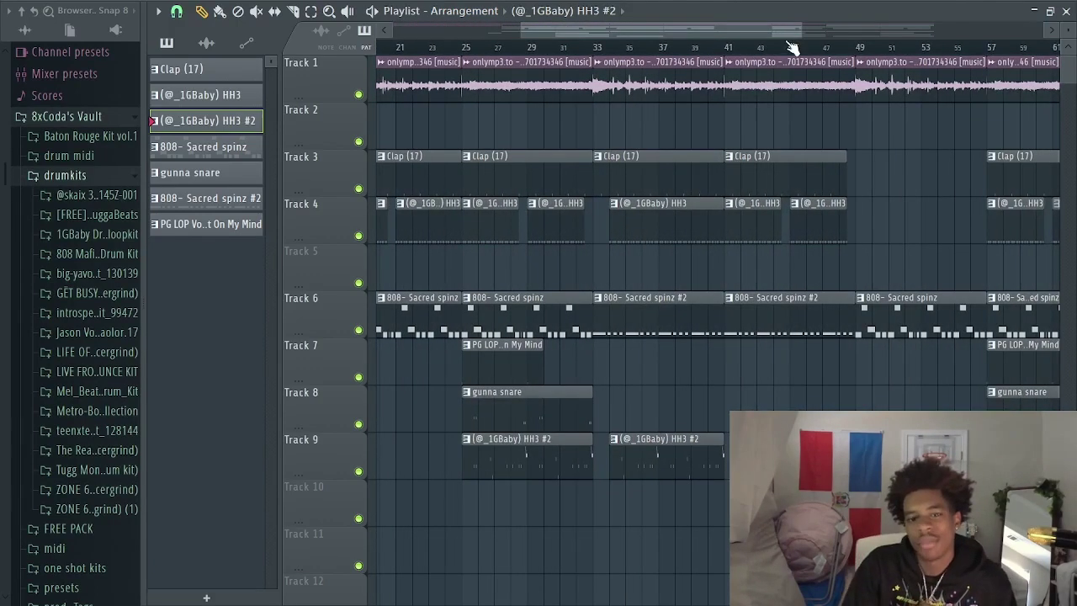
pyautogui.scroll(-3, 791, 48)
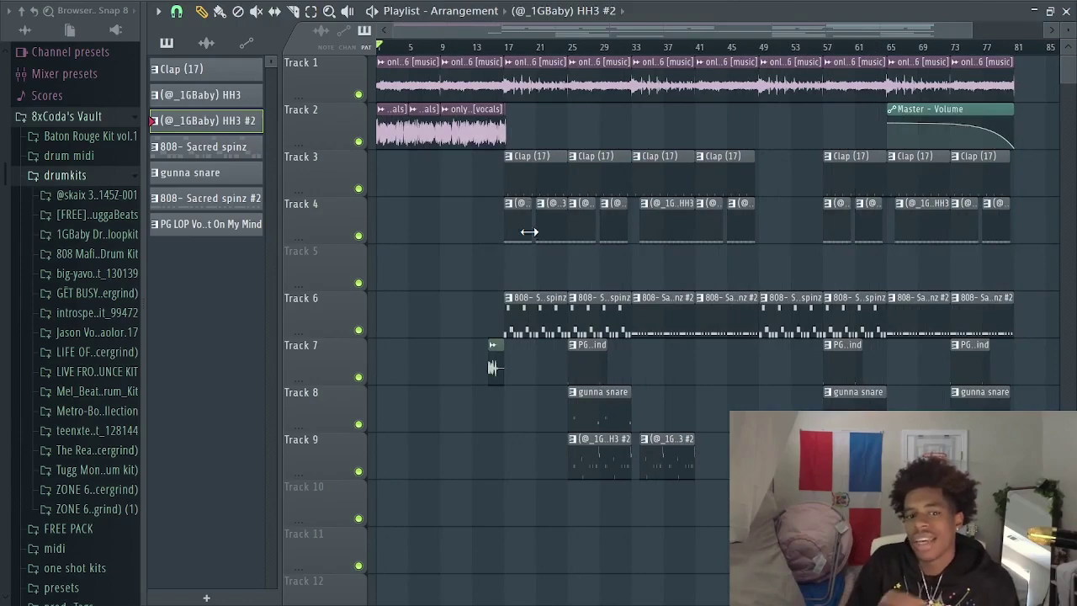
pyautogui.scroll(3, 548, 57)
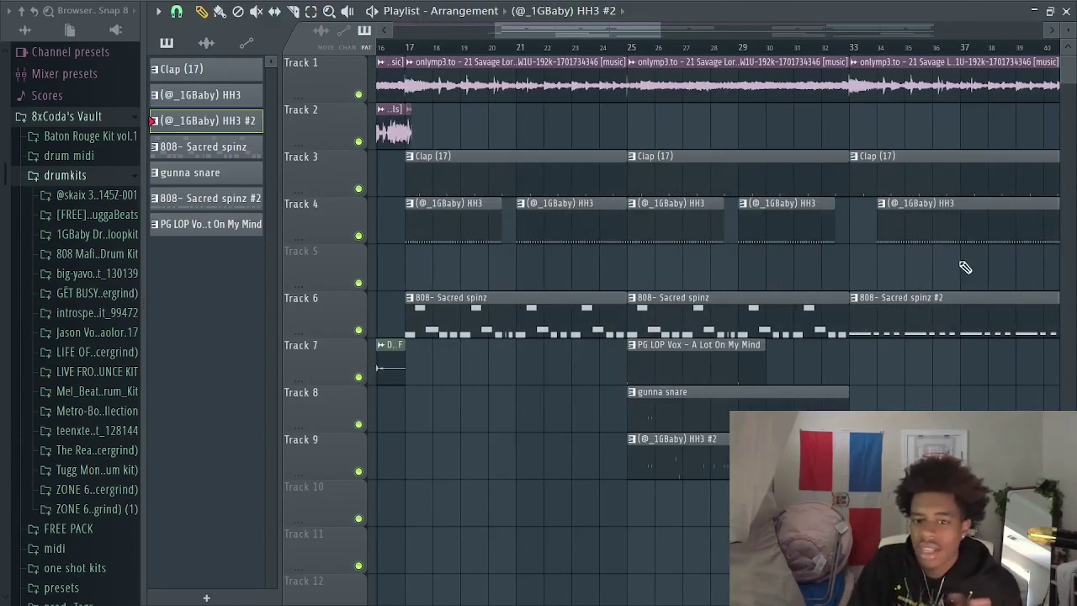
pyautogui.moveTo(519, 28); pyautogui.dragTo(478, 114)
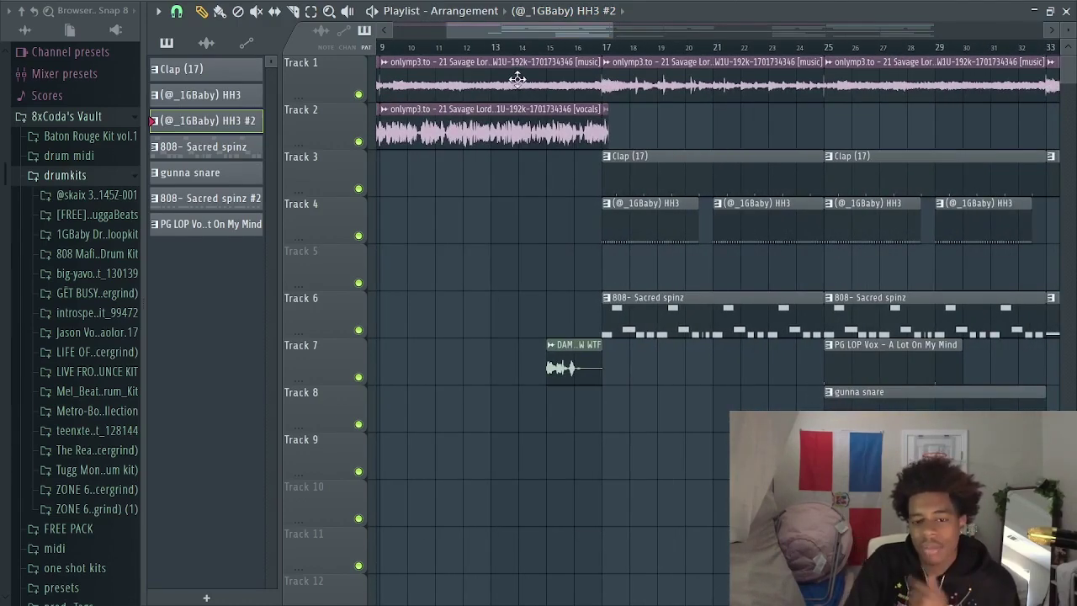
pyautogui.moveTo(571, 33); pyautogui.dragTo(681, 80)
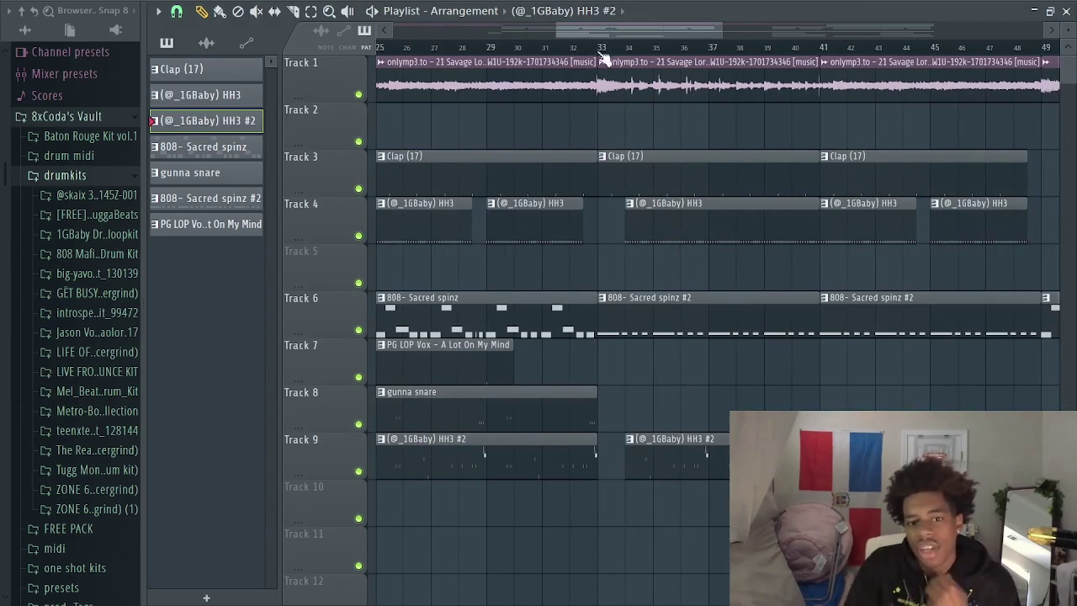
pyautogui.moveTo(591, 32); pyautogui.dragTo(711, 213)
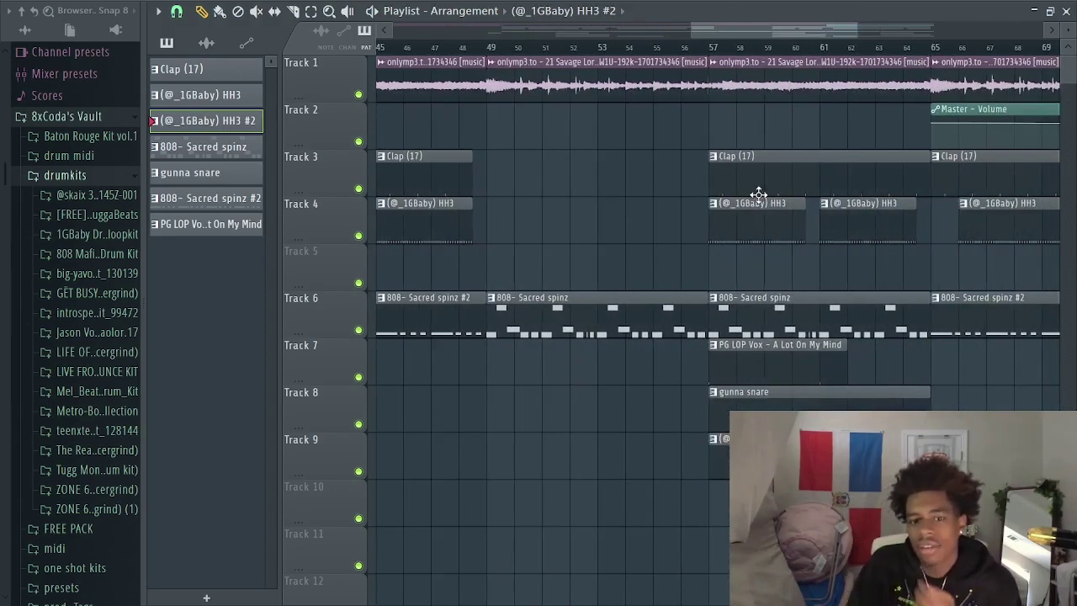
pyautogui.scroll(-5, 728, 57)
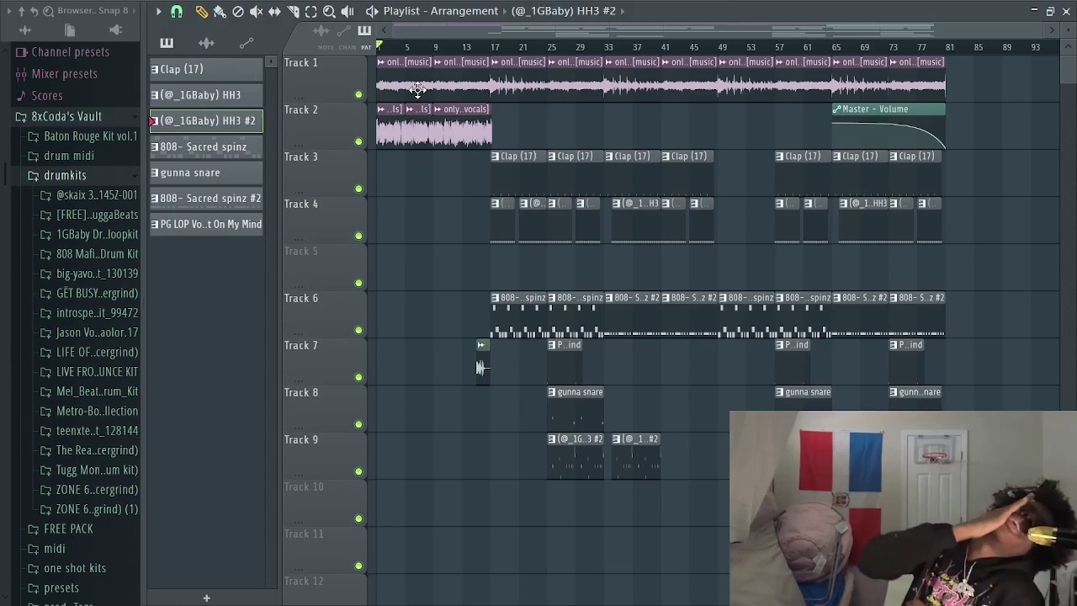
pyautogui.press('space')
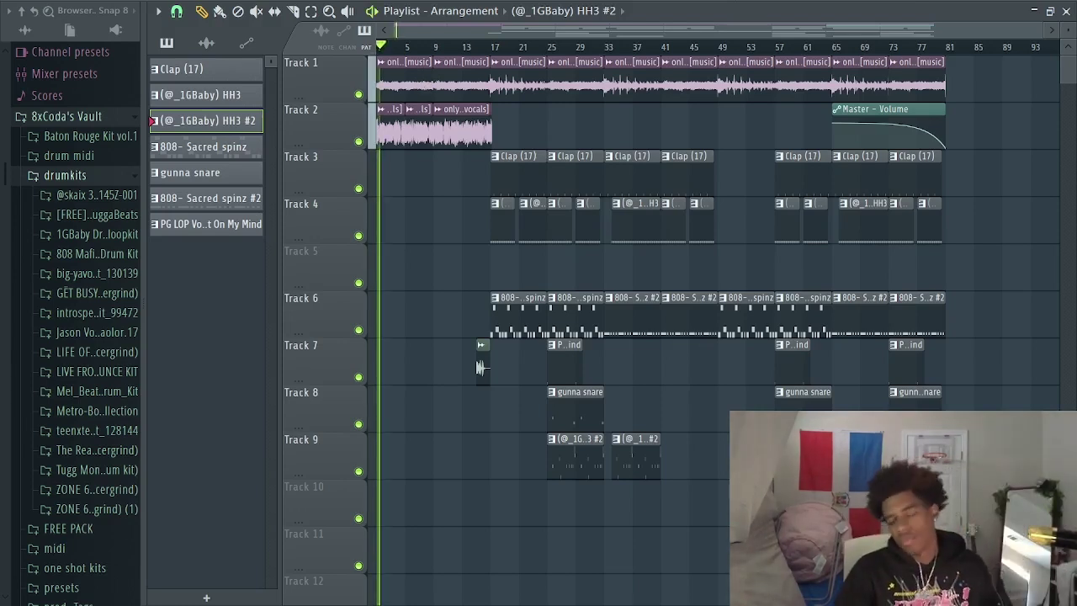